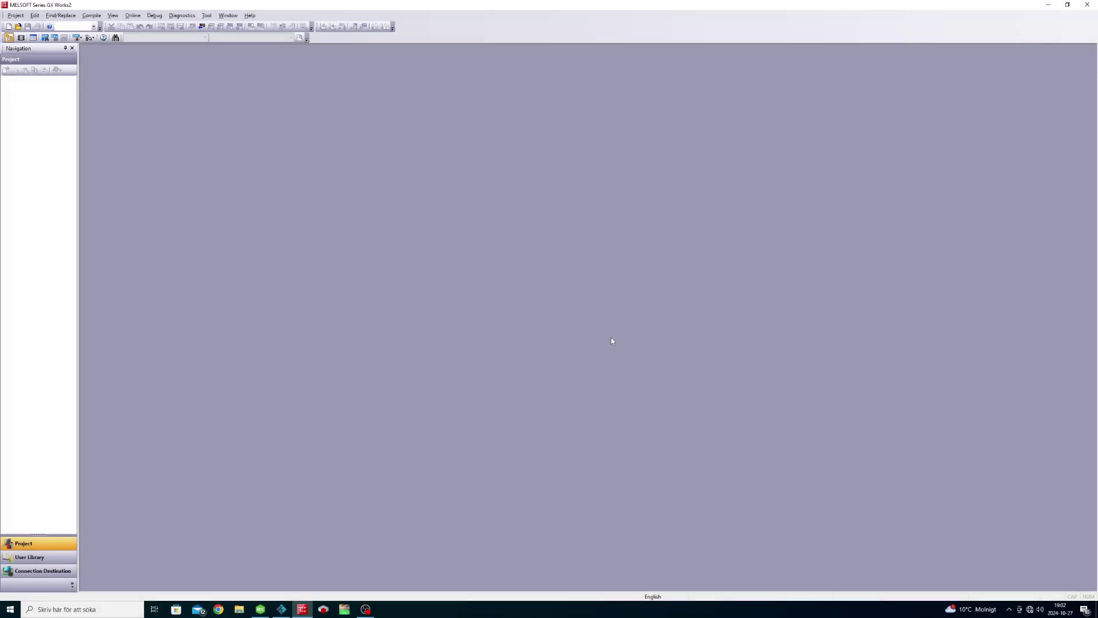
Step: Create a new FXCPU FX3U/FX3UC simple ladder project and open its Global Device Comment editor
click(9, 26)
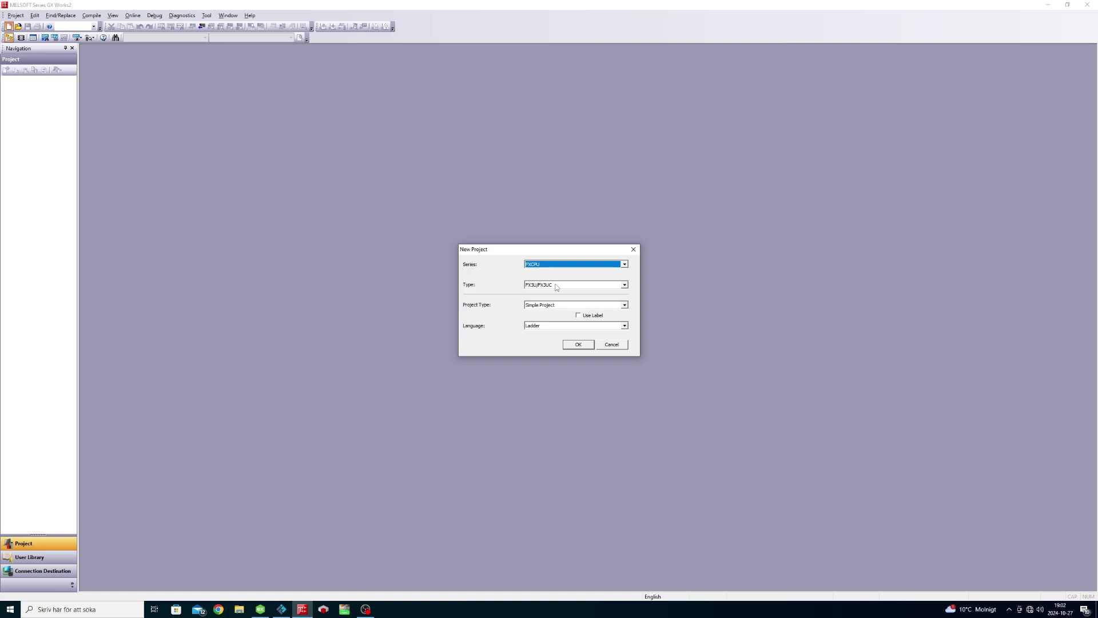
click(578, 345)
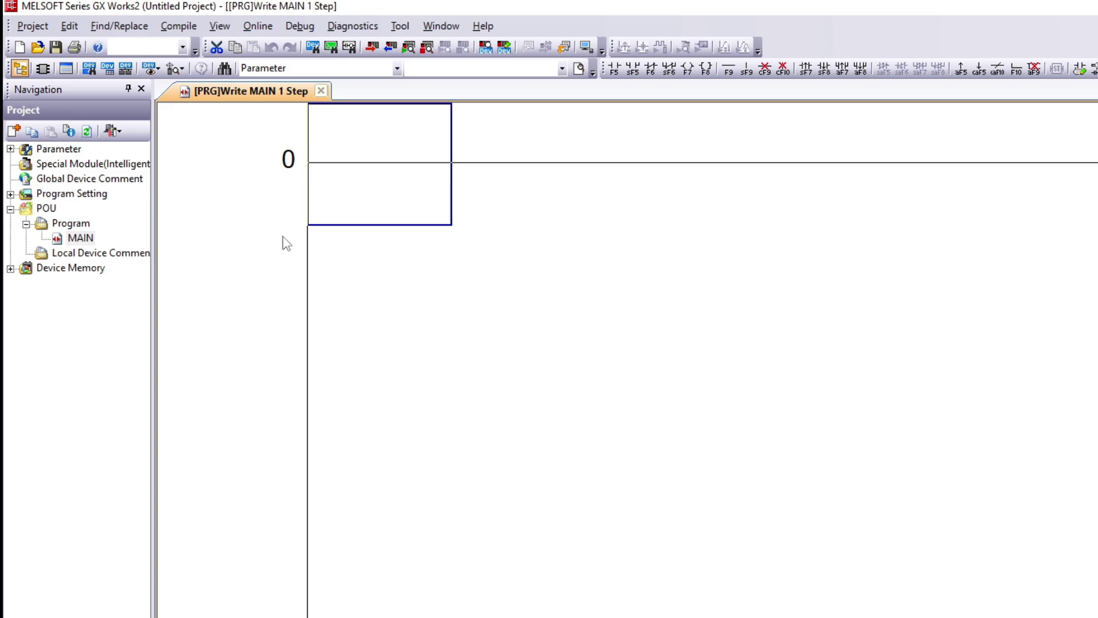
double_click(121, 183)
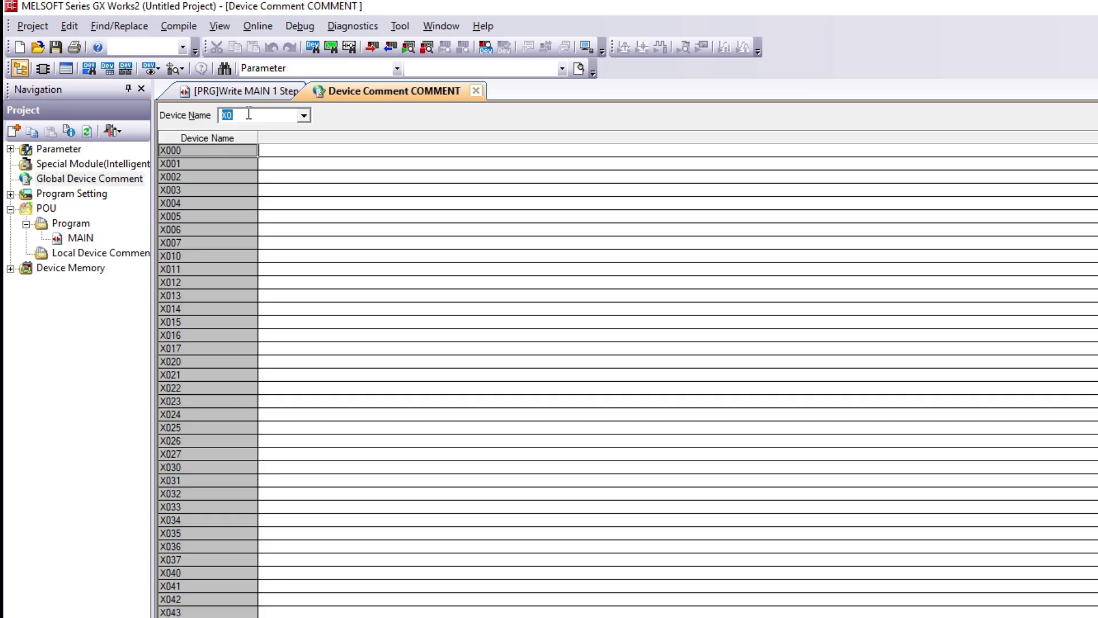
Step: List the M devices and comment M0 as Sensor A, M1 as Sensor B, M2 as Conveyor
text(M)
key(Return)
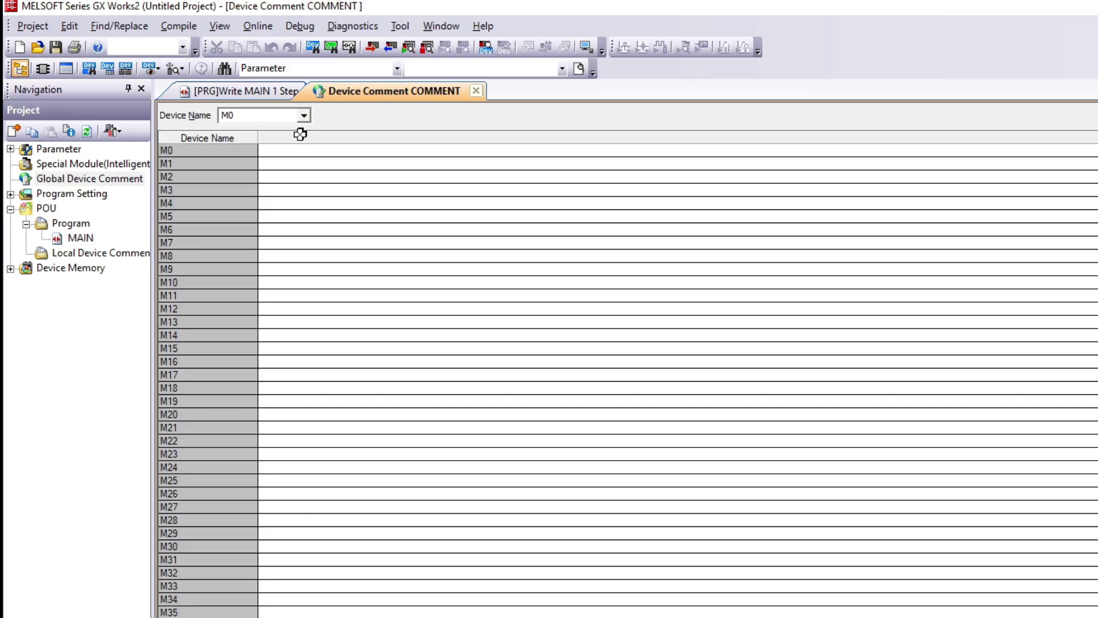
text(Sensor A)
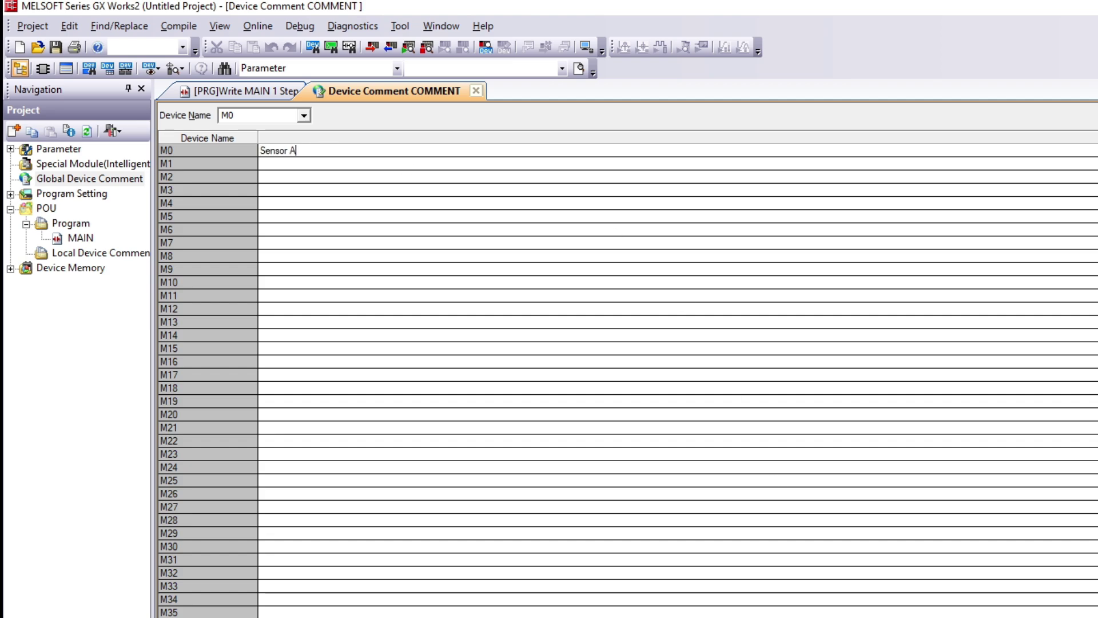
click(304, 163)
text(Sensor B)
key(Return)
text(C)
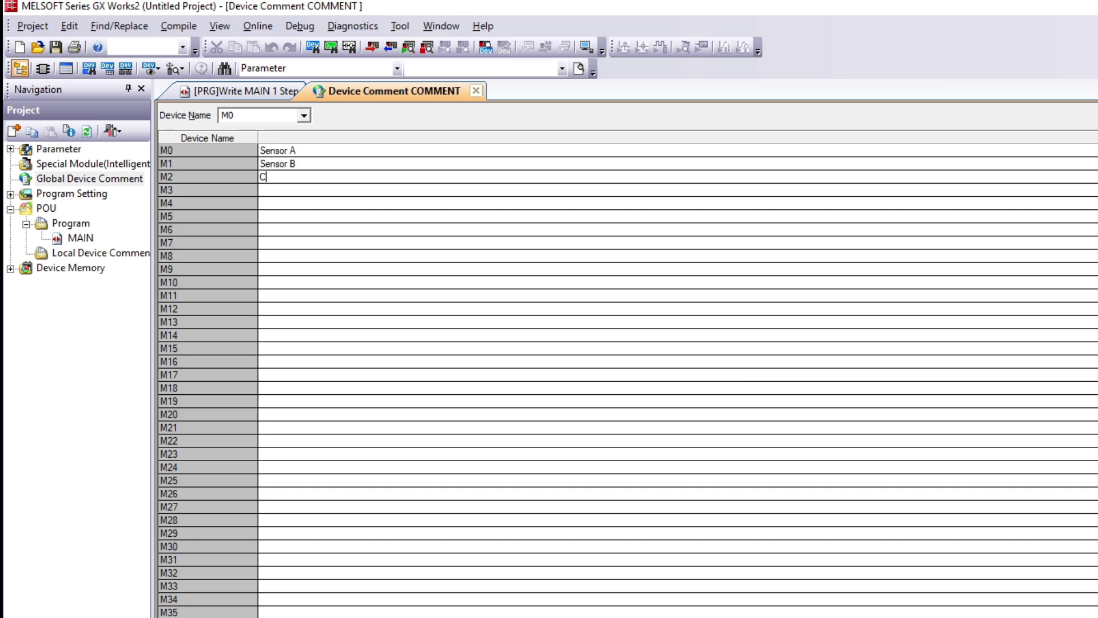
text(onveyor)
key(Return)
click(234, 94)
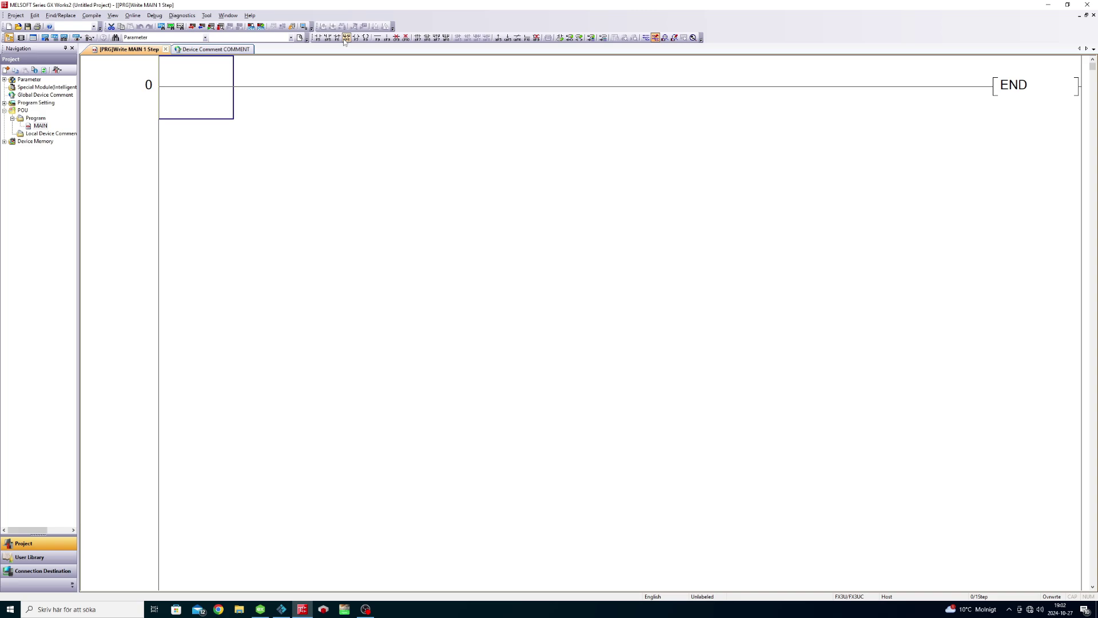
Step: Build the rung: normally-closed contact M0, normally-open contact M1, driving output coil M2
click(337, 38)
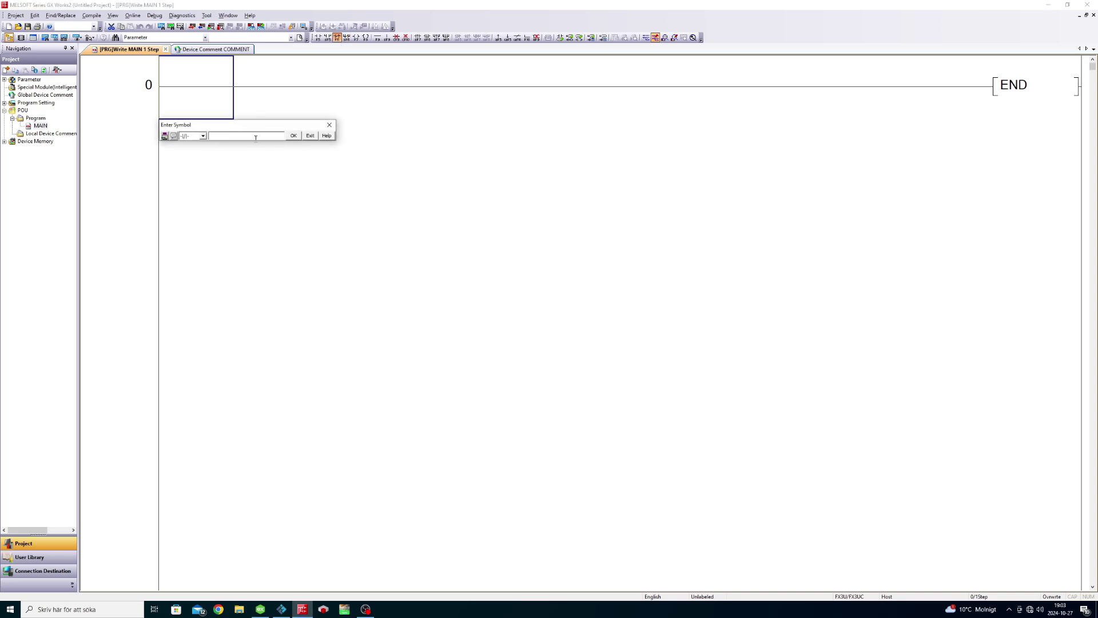
key(Return)
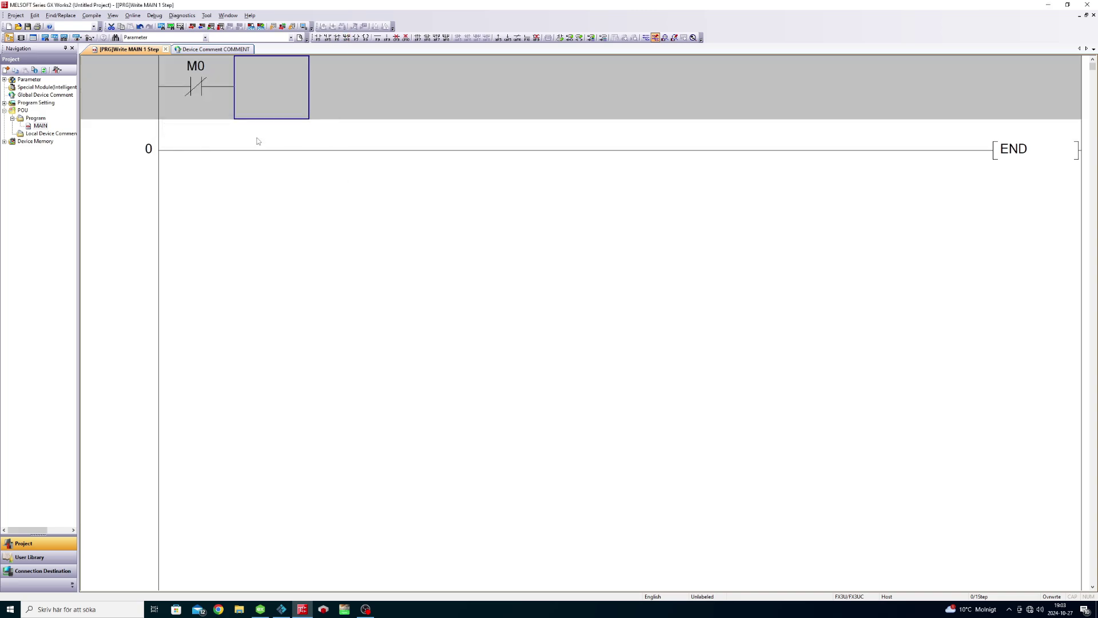
click(319, 38)
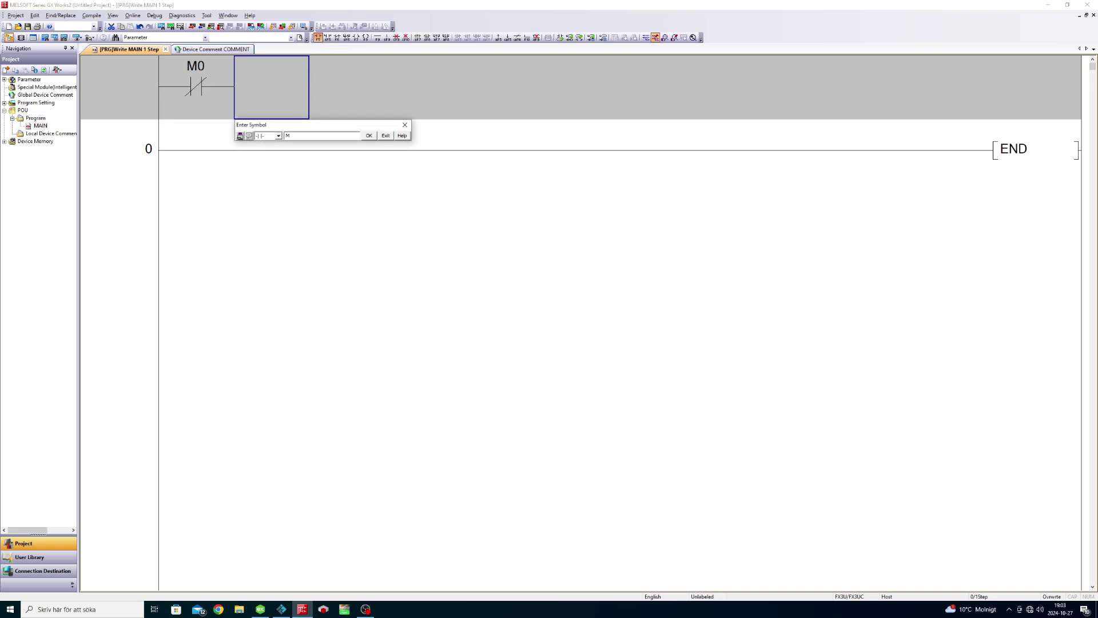
key(Return)
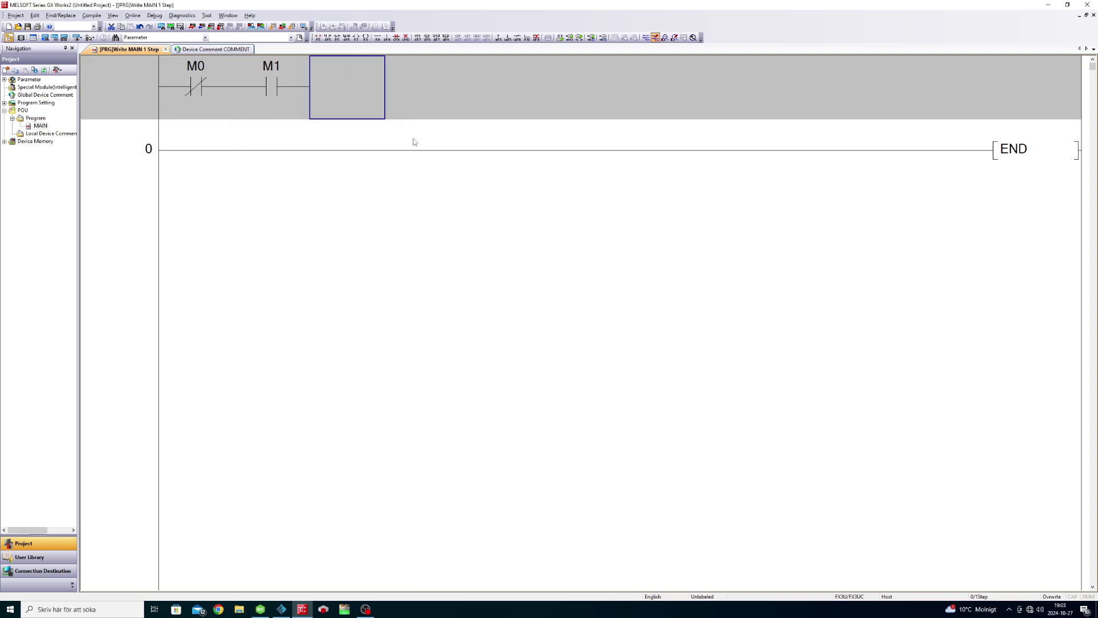
click(358, 37)
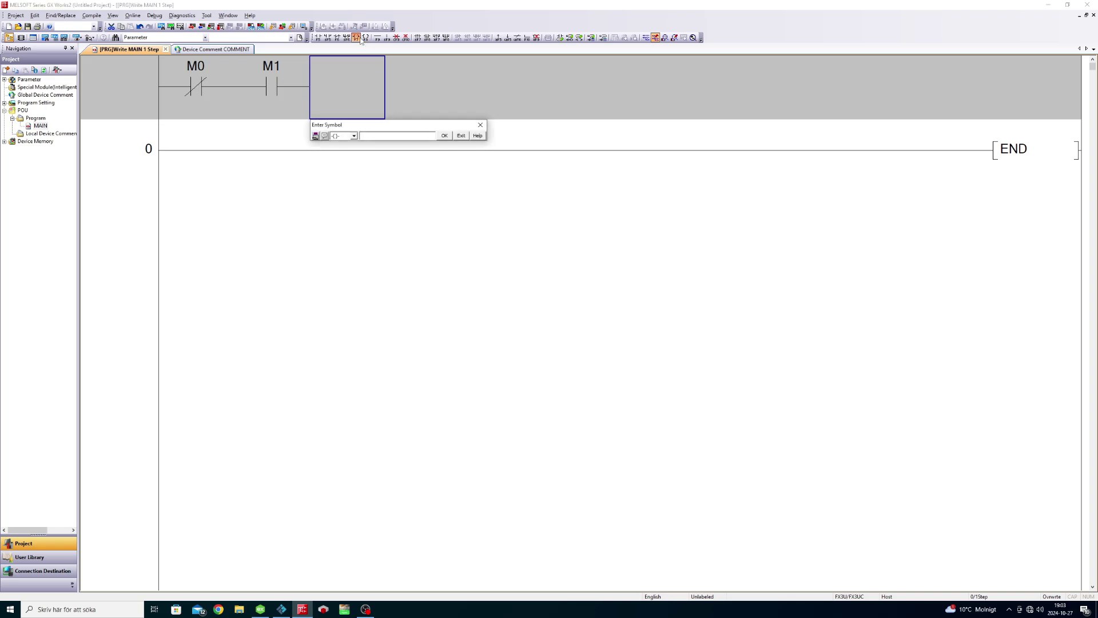
text(M2)
key(Return)
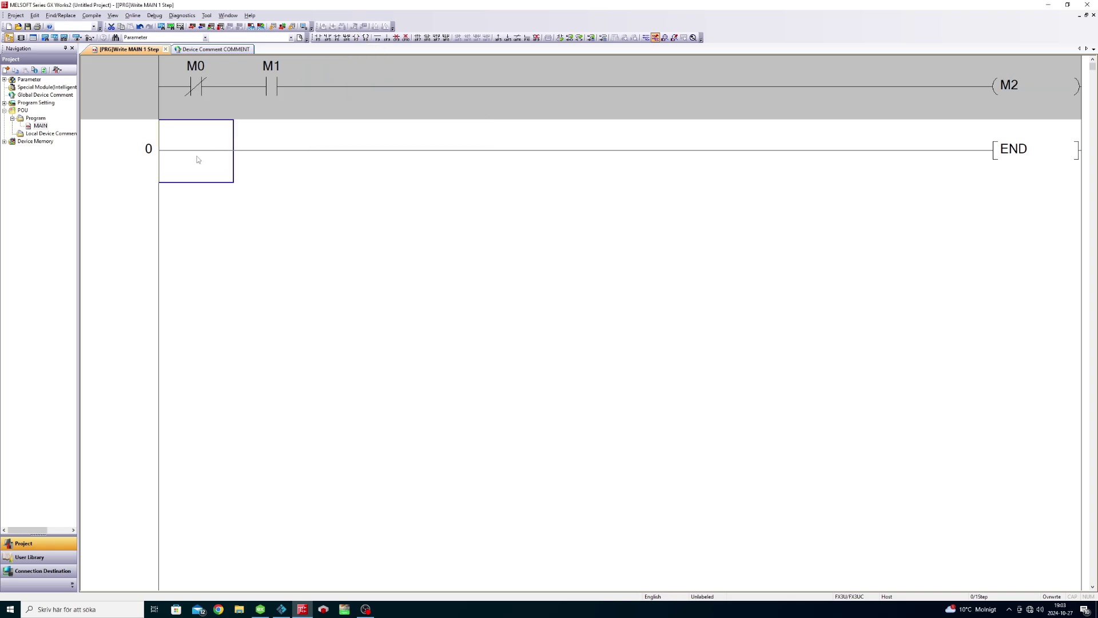
Step: Add a parallel M2 latch contact under M0 with a vertical line, then convert the ladder
click(318, 38)
text(M2)
key(Return)
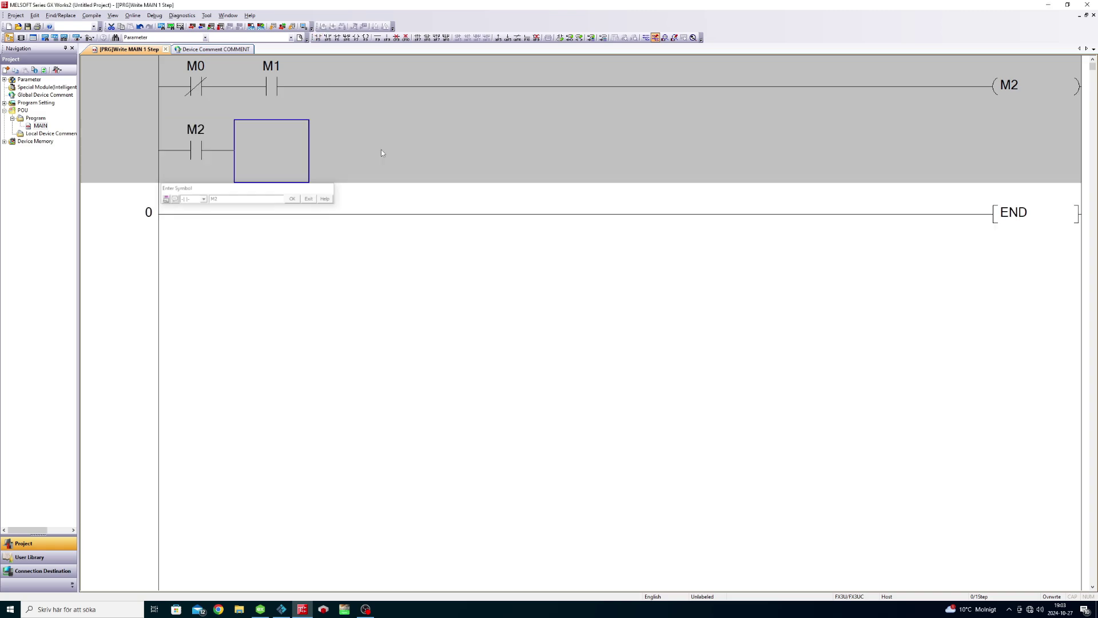
click(246, 94)
click(387, 38)
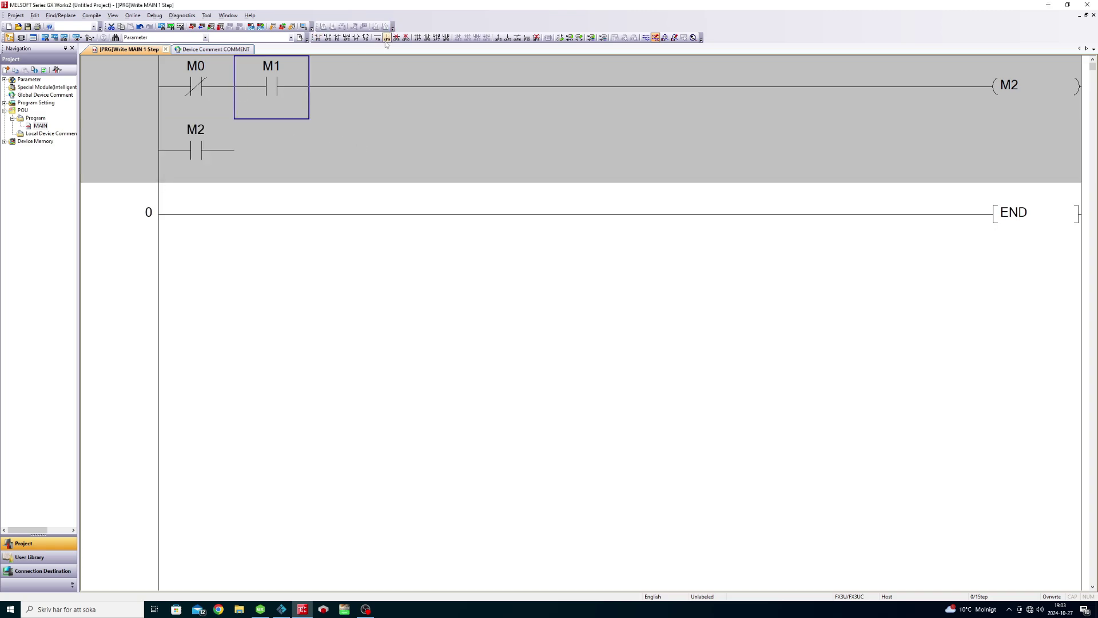
click(286, 135)
click(554, 243)
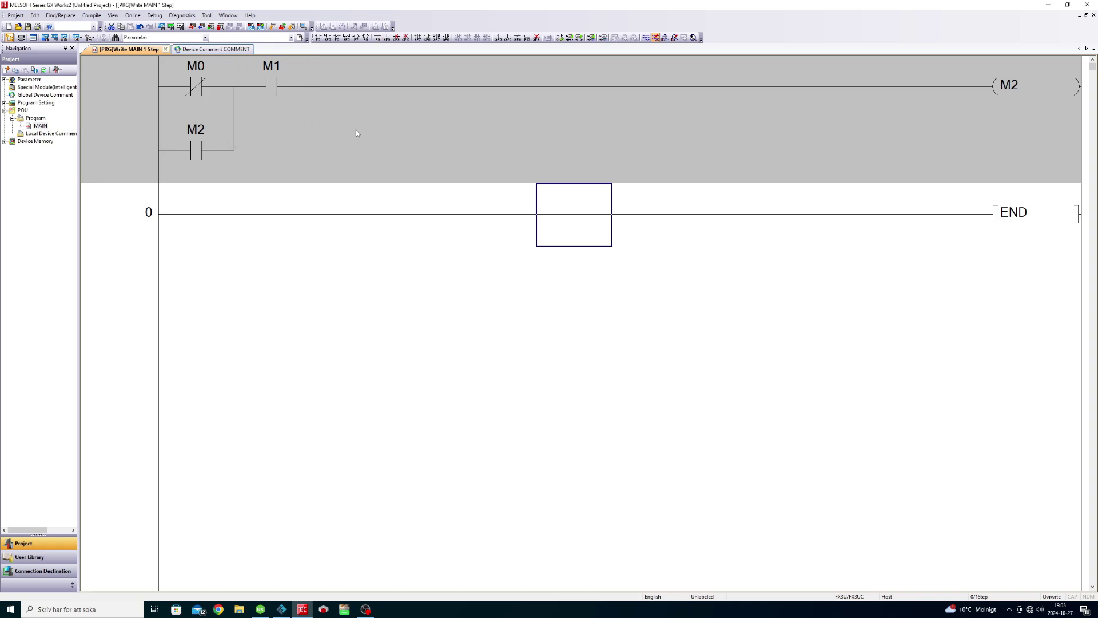
click(292, 26)
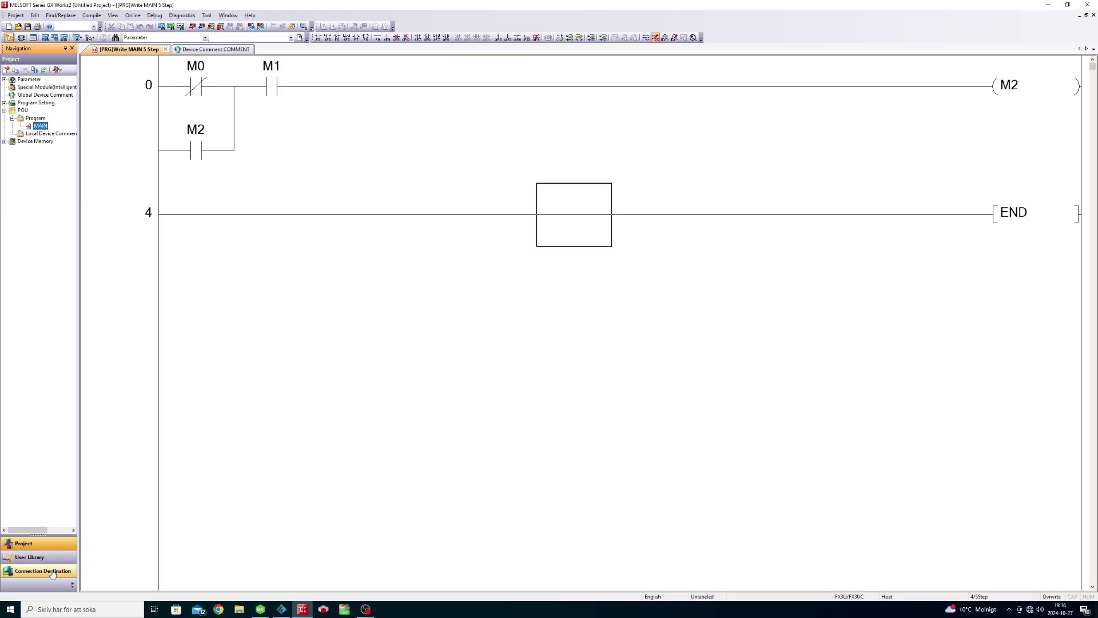
click(43, 570)
Step: Set Connection1 to the Ethernet board with PLC IP 192.168.0.120 and pass the connection test
double_click(38, 90)
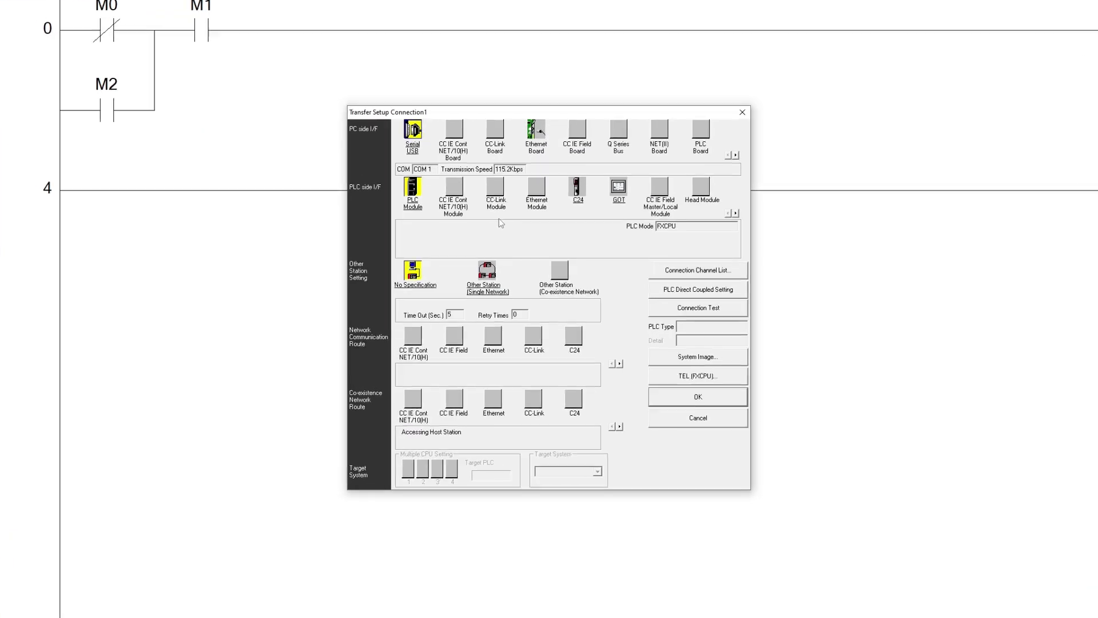
click(537, 73)
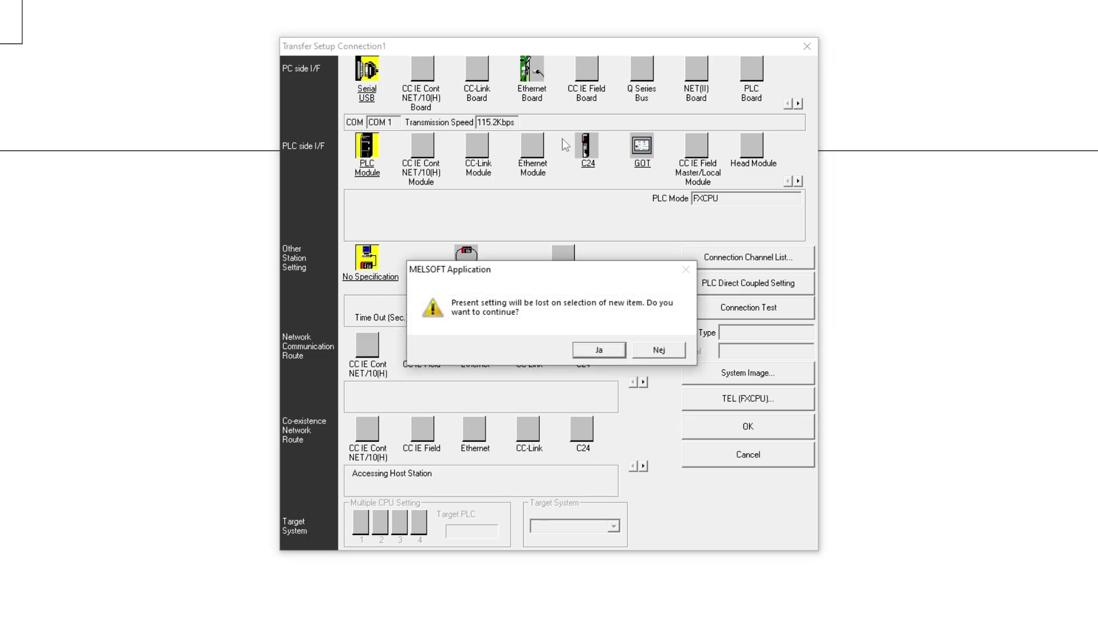
click(657, 350)
double_click(534, 147)
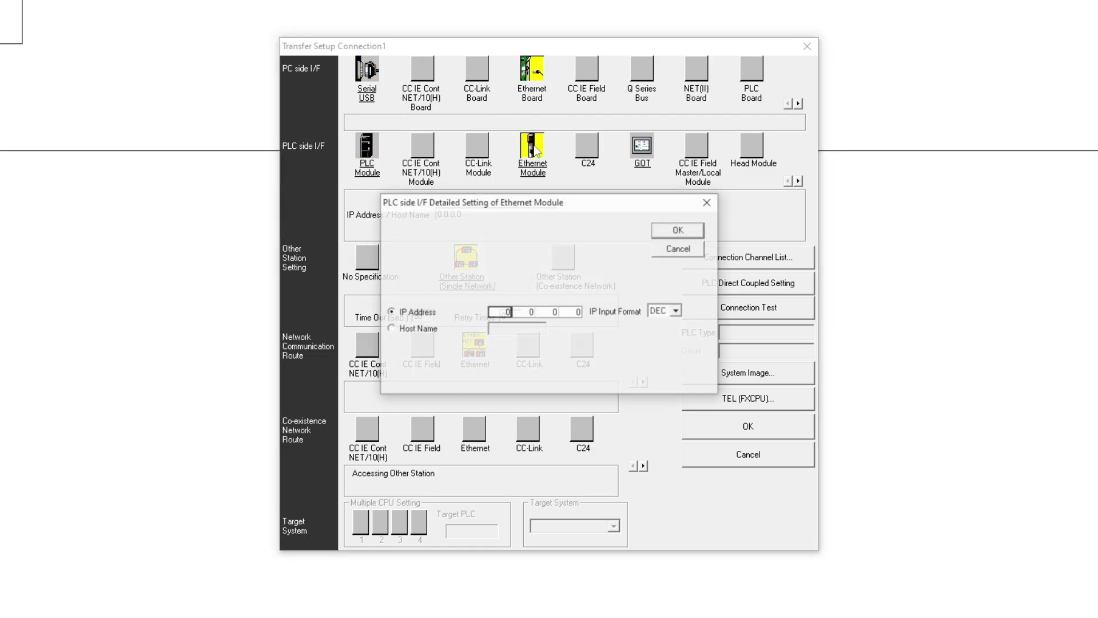
text(192)
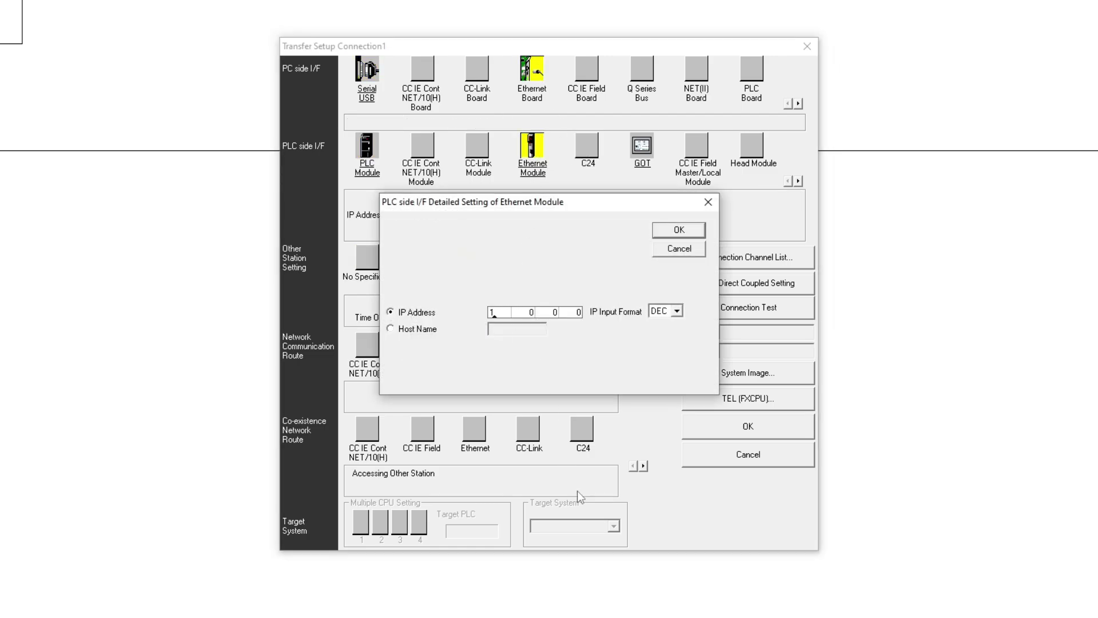
click(529, 312)
text(168.0.120)
click(679, 231)
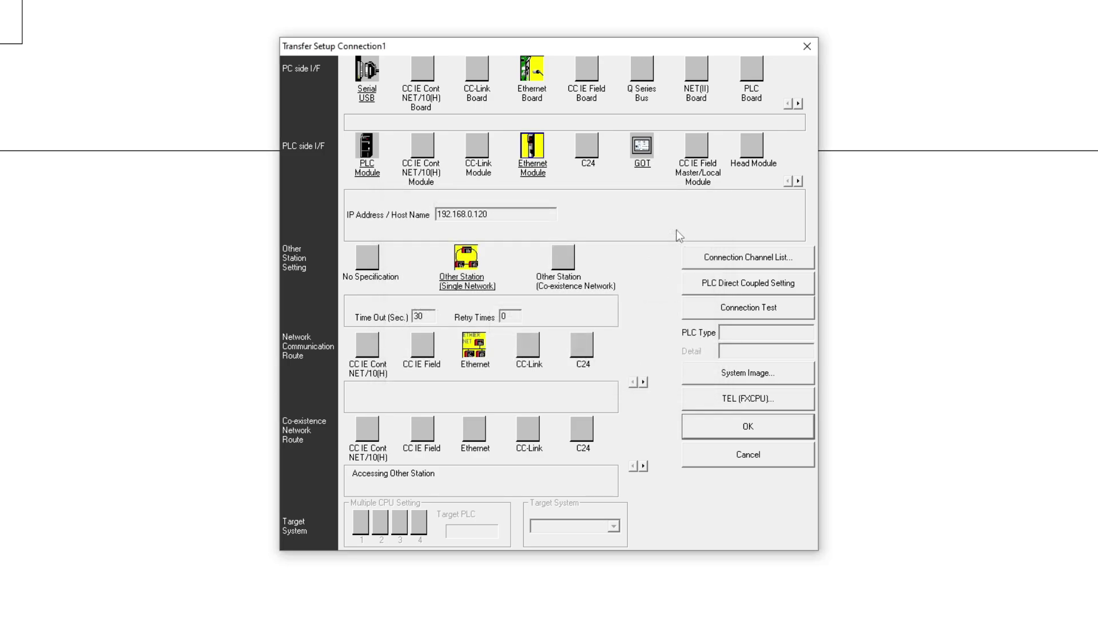
click(751, 308)
click(638, 348)
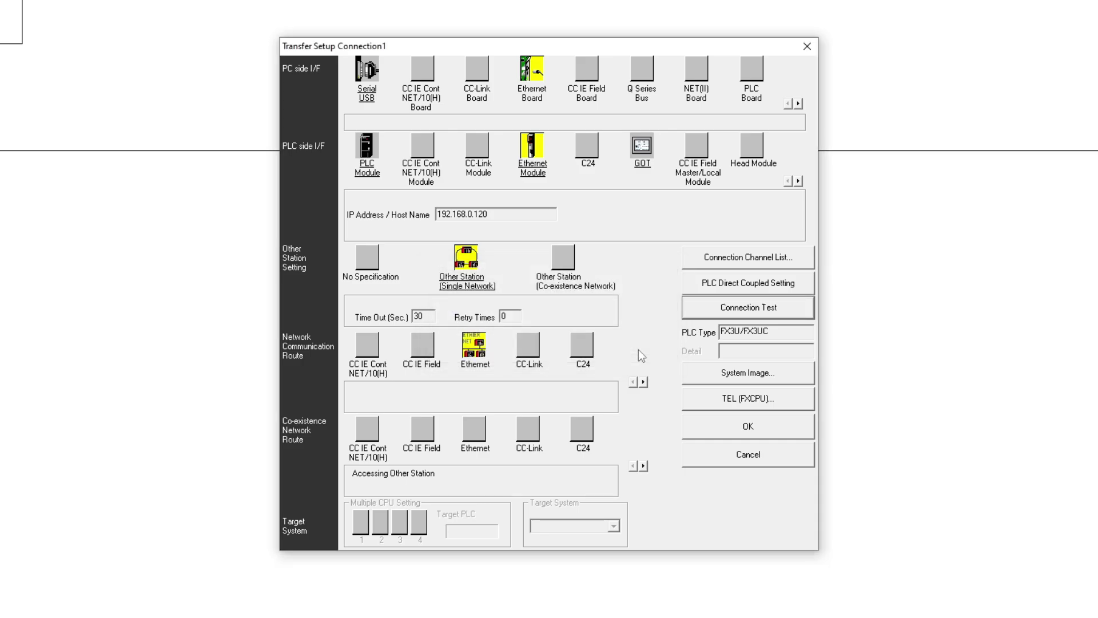
click(757, 427)
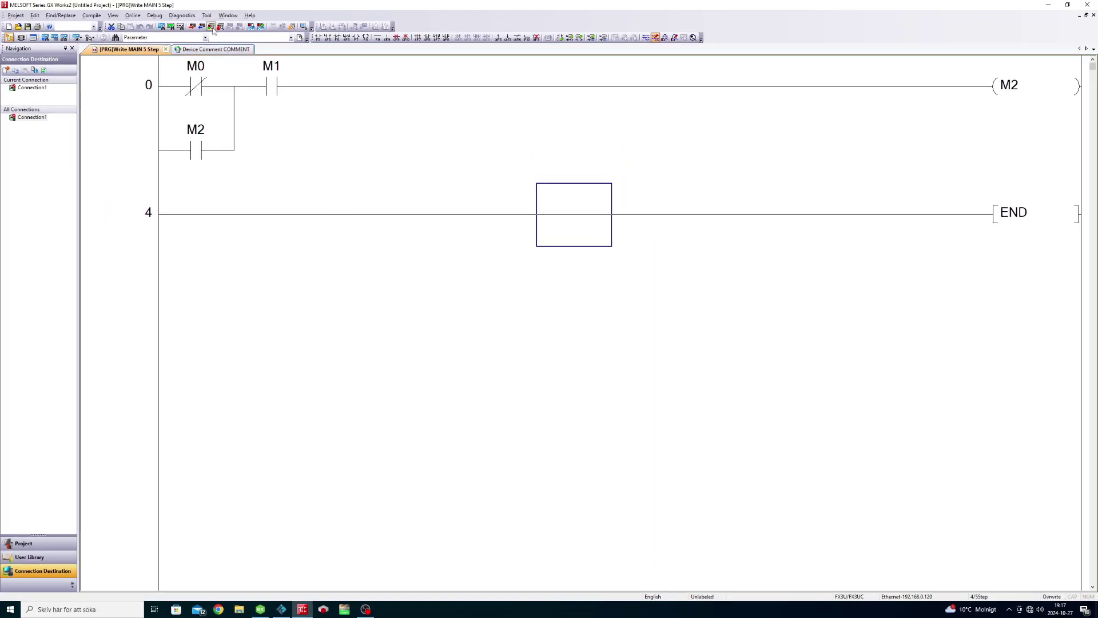
Step: Write the MAIN program to the FX3U PLC and close the write dialogs
click(192, 26)
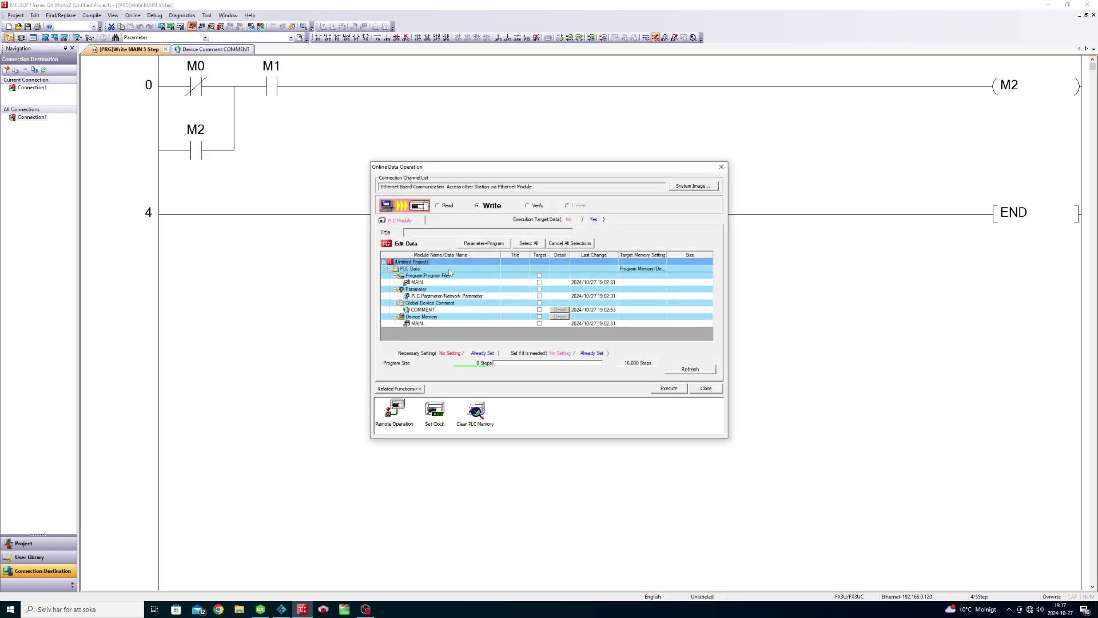
click(539, 282)
click(669, 388)
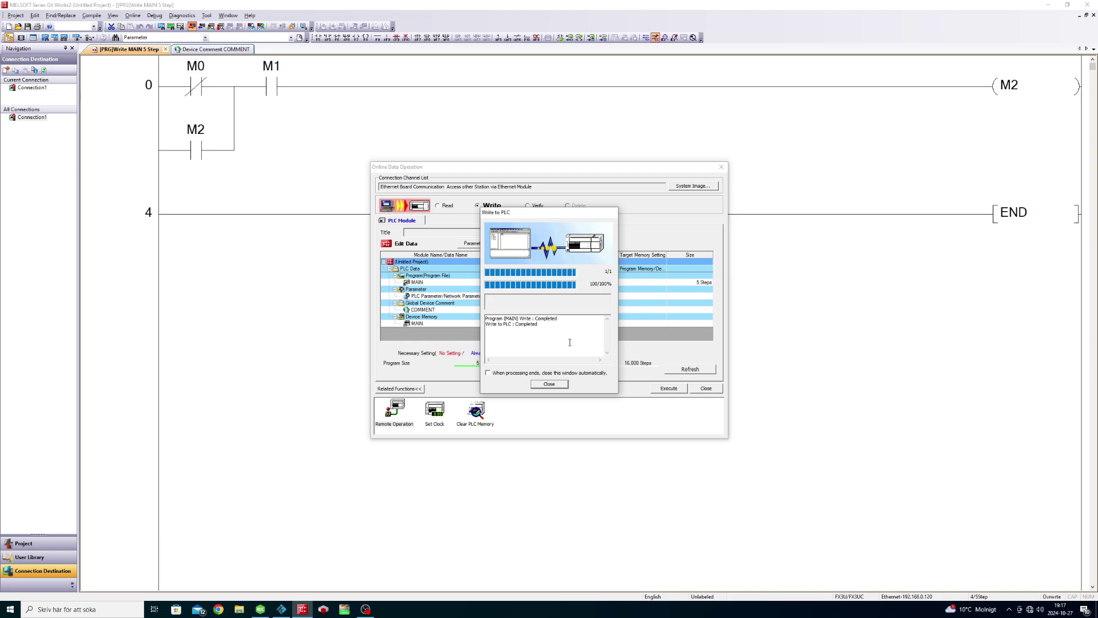
click(553, 387)
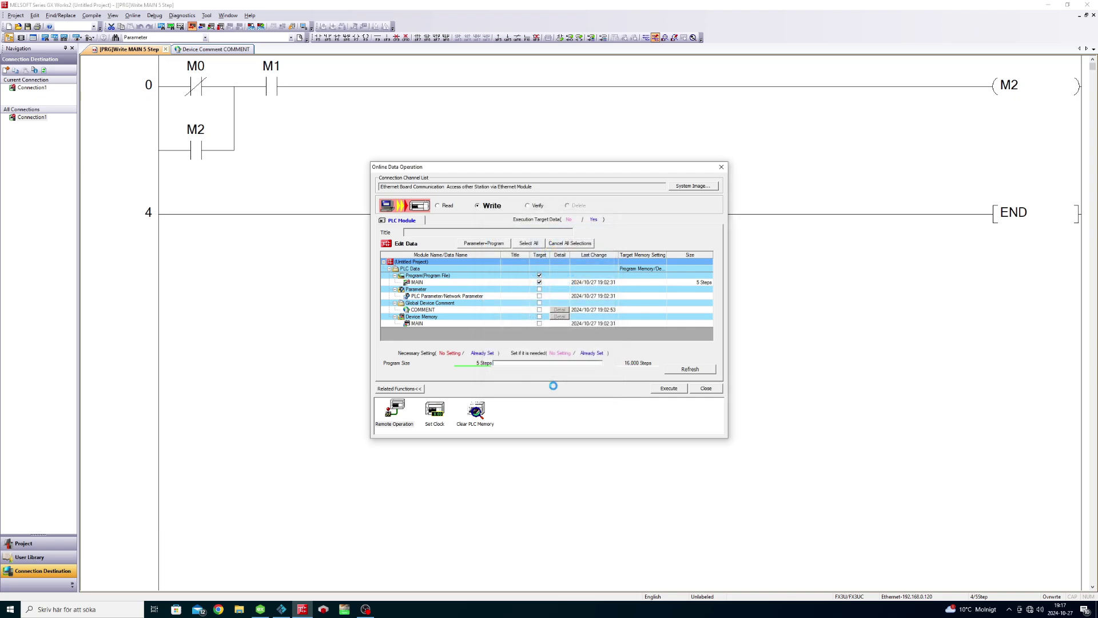
click(707, 388)
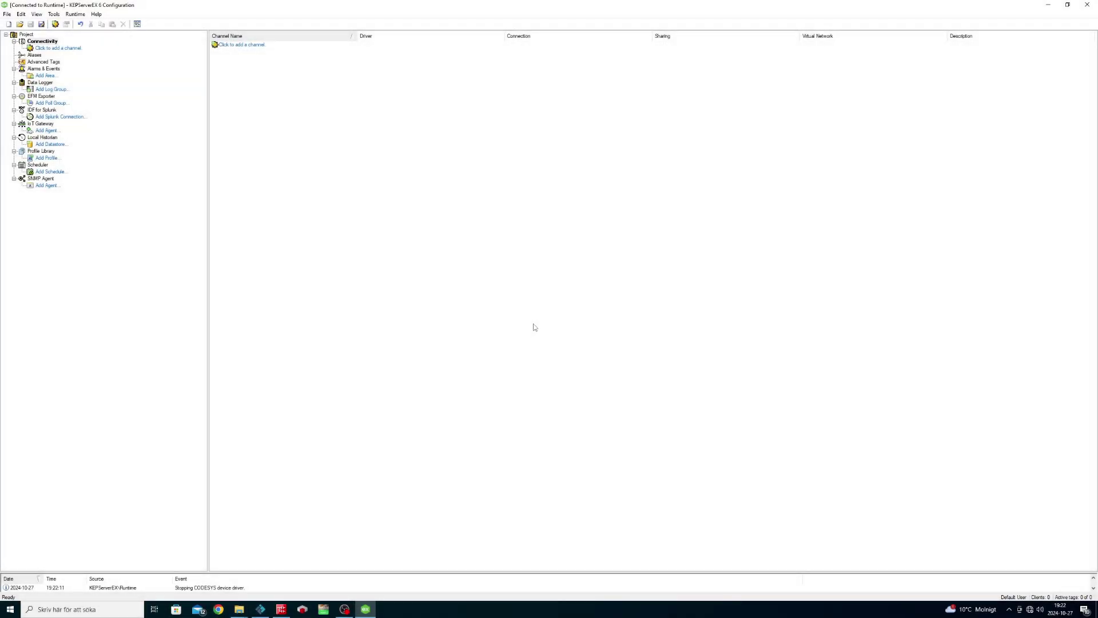
Step: Start a new Mitsubishi Ethernet channel, keeping the name Channel1
click(64, 49)
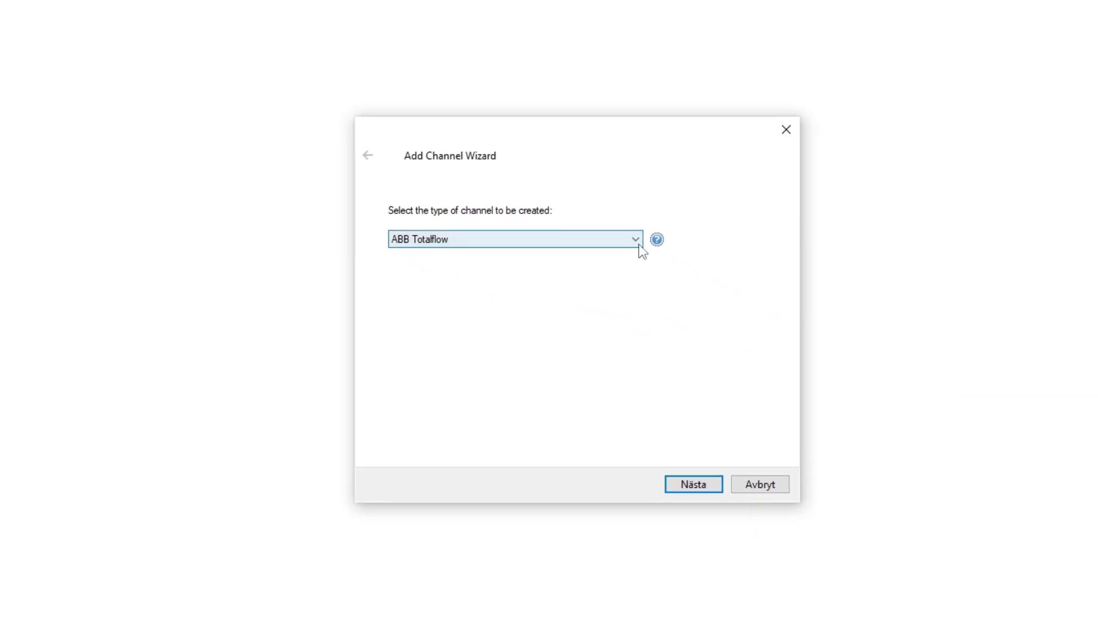
click(638, 240)
key(m)
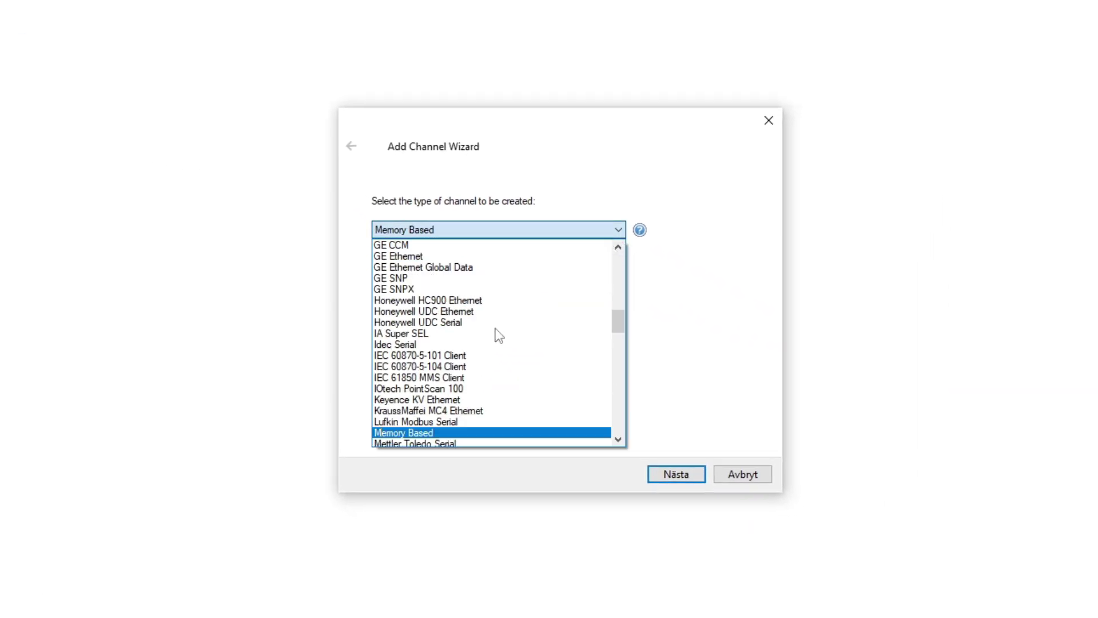
scroll(497, 336, down, 5)
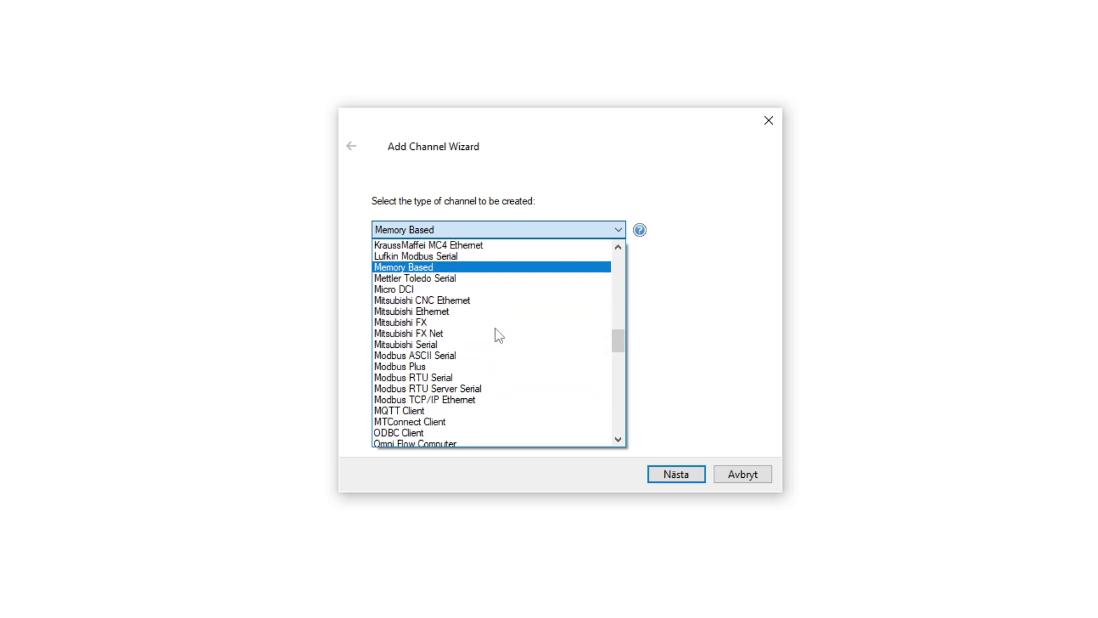
click(435, 313)
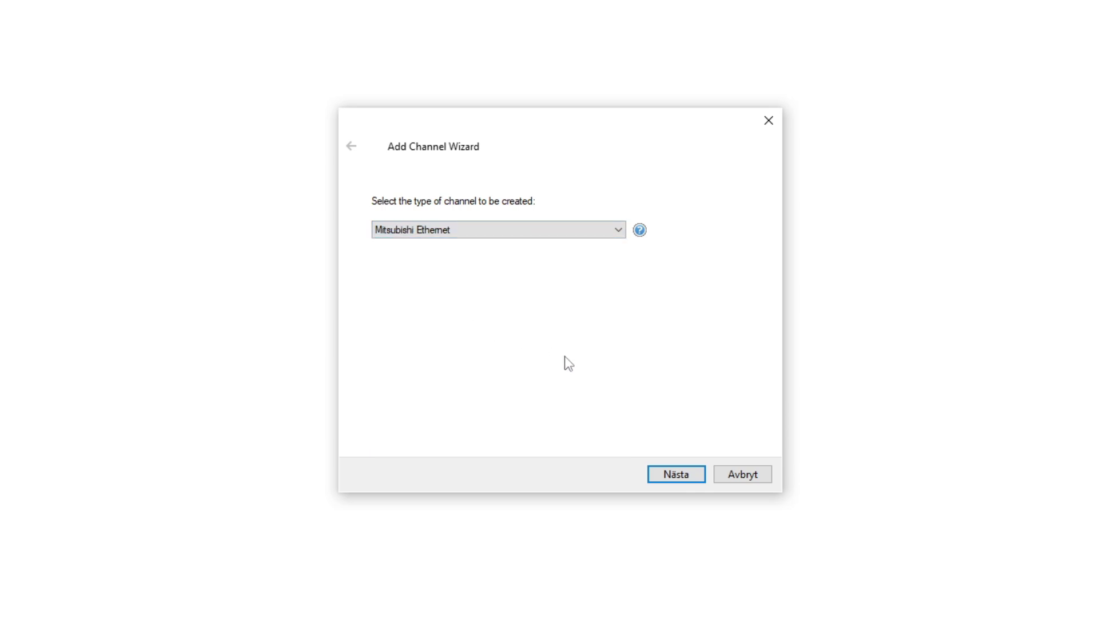
click(682, 481)
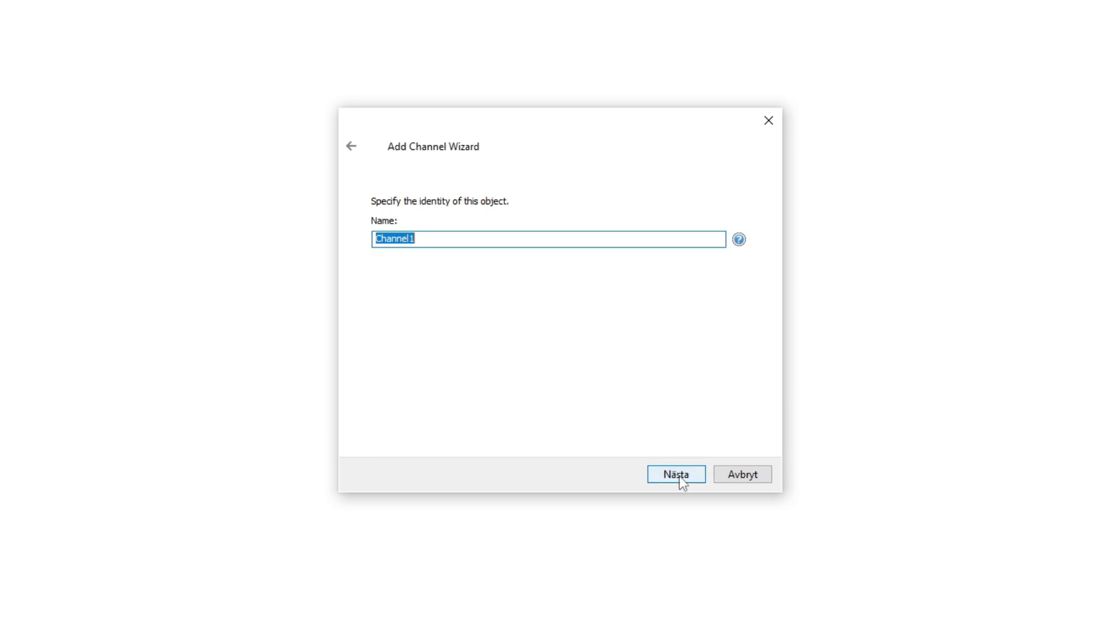
click(681, 480)
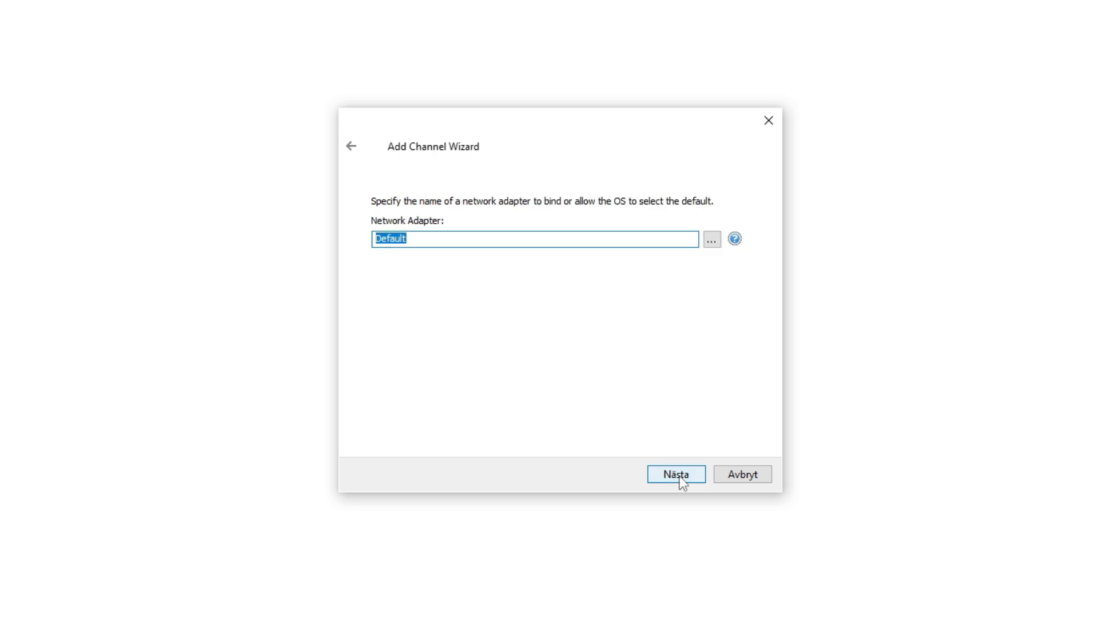
Step: Bind Channel1 to the Intel(R) Ethernet Controller (3) I225-V adapter and accept the remaining defaults
click(712, 241)
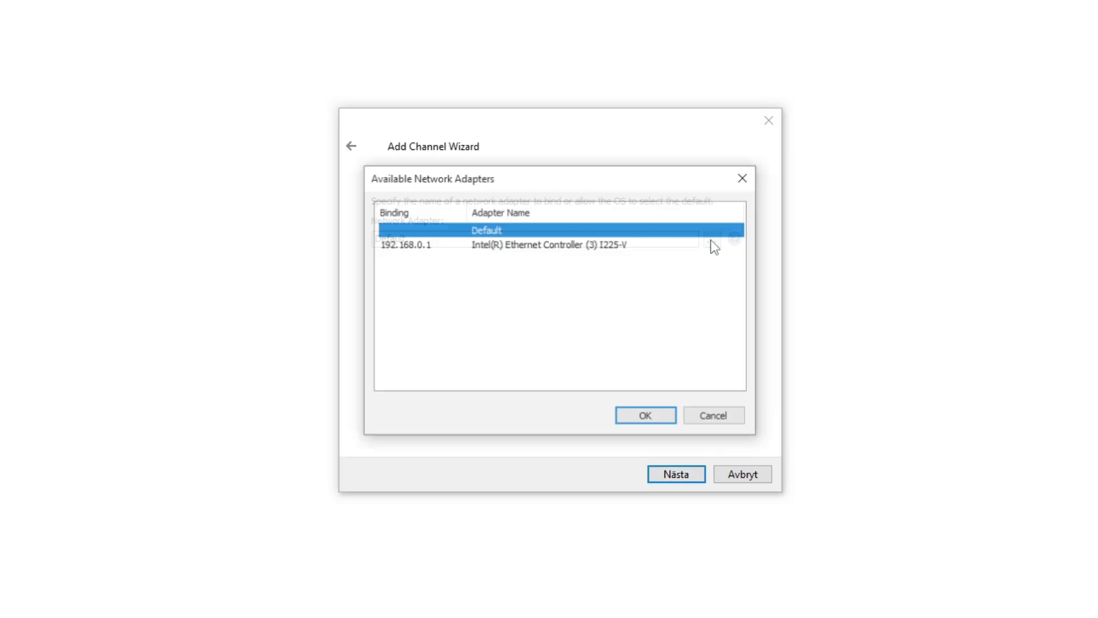
click(566, 245)
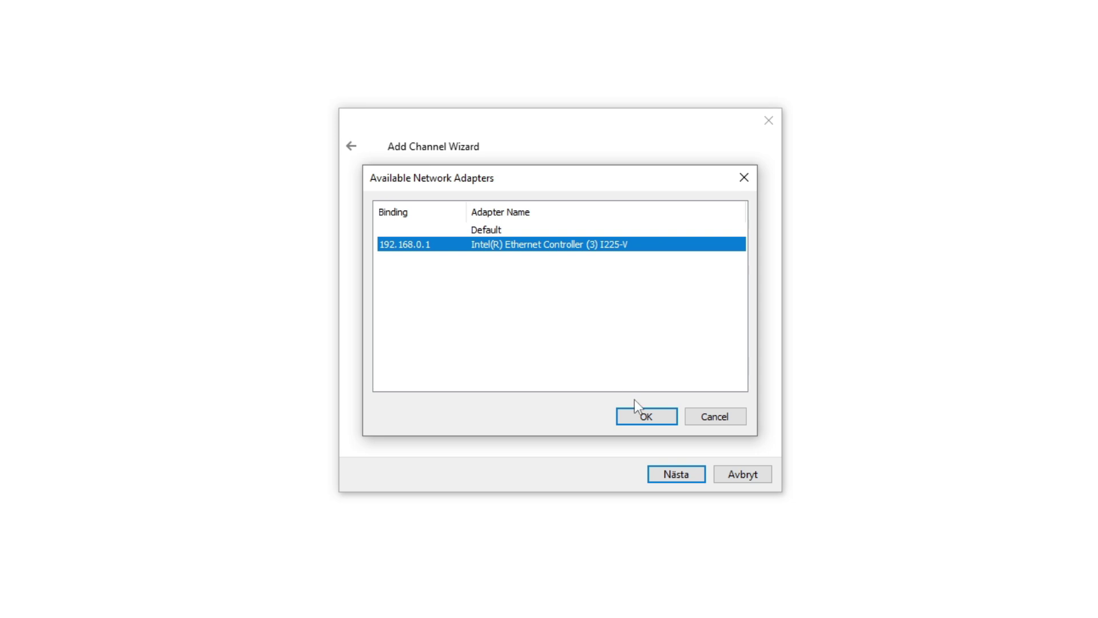
click(645, 417)
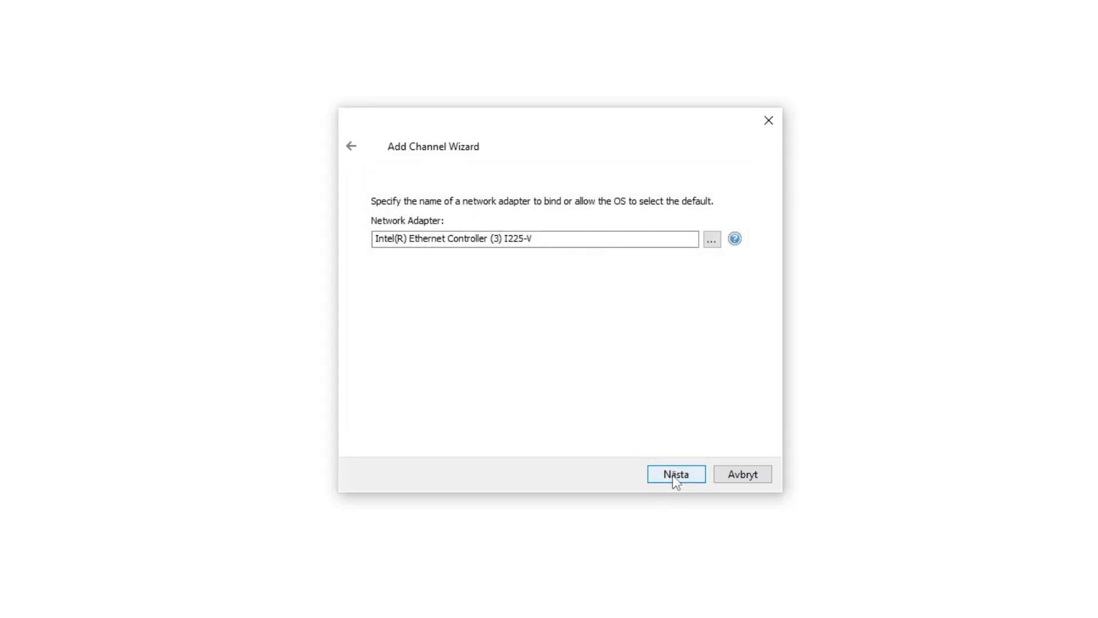
click(676, 479)
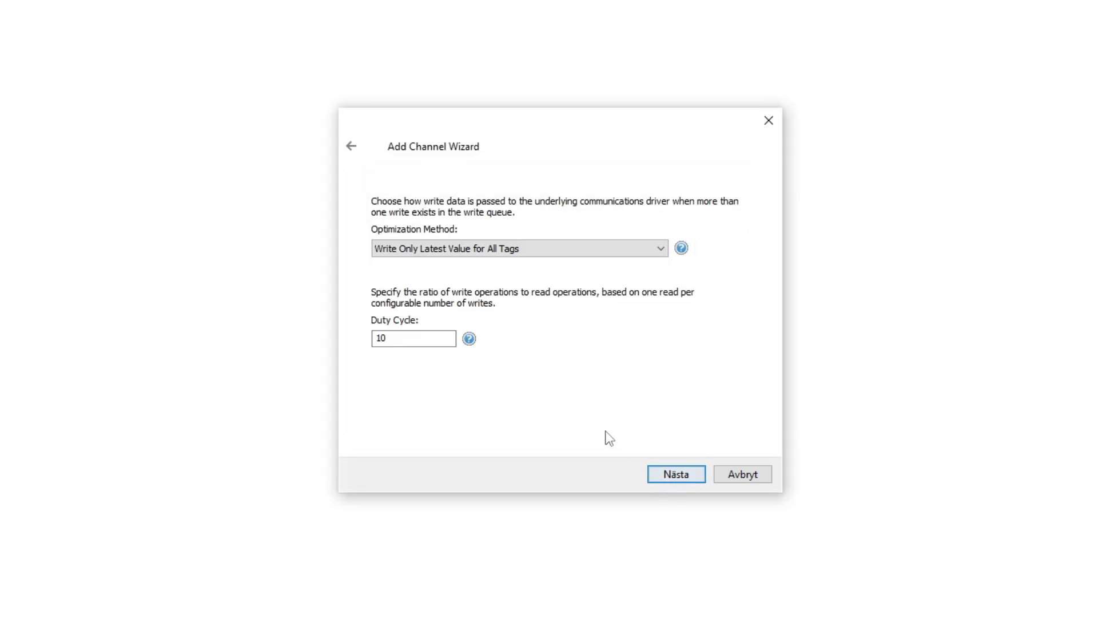
click(675, 480)
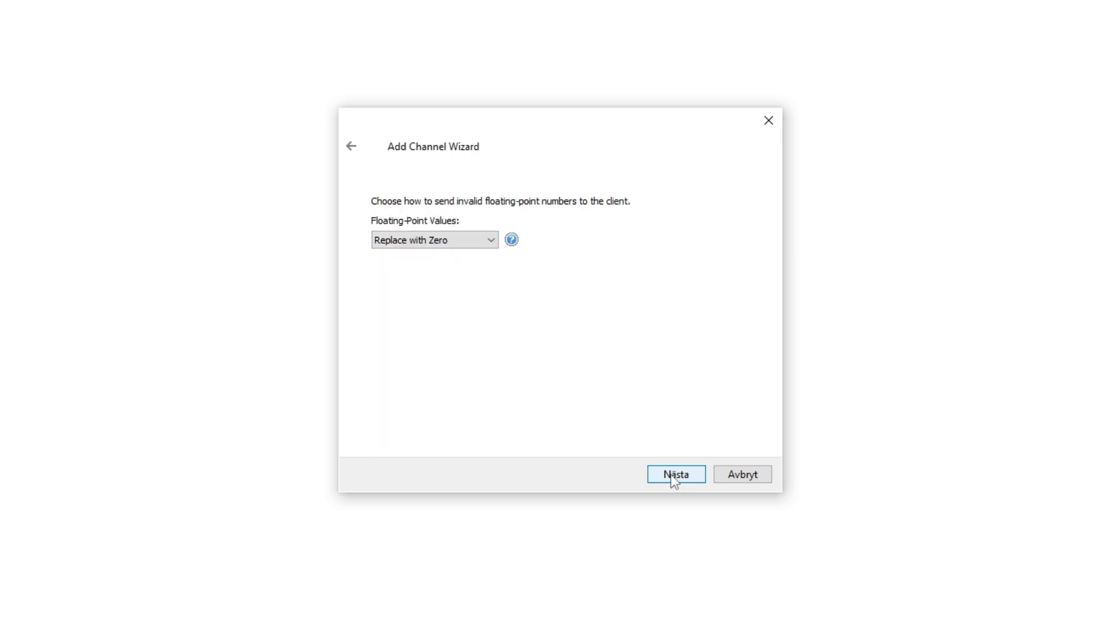
click(675, 479)
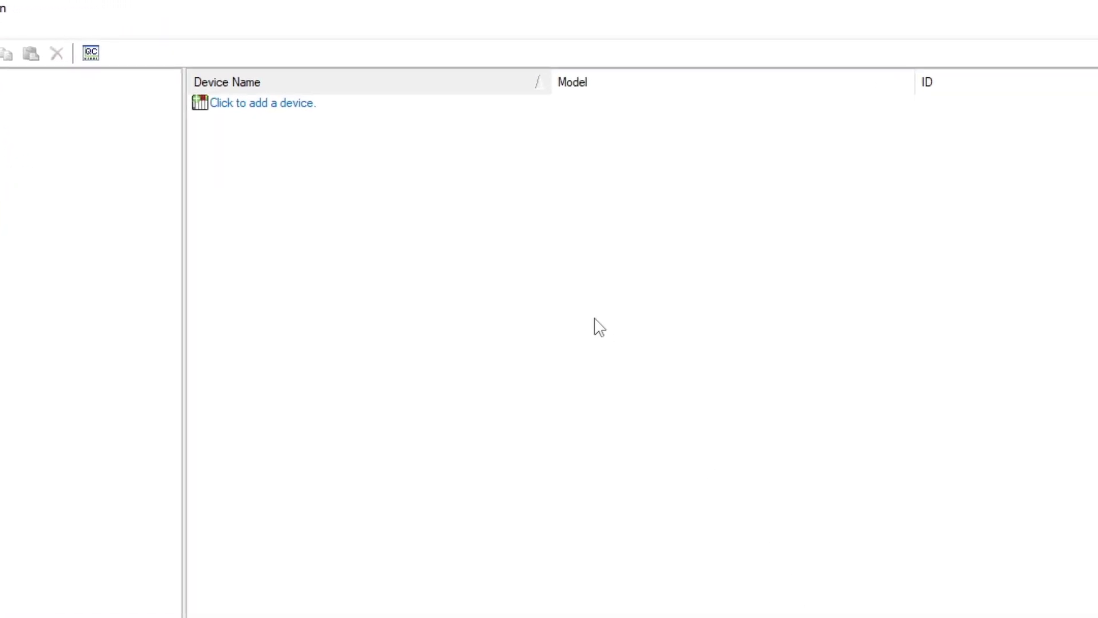
Step: Add a device named Device1 to the channel with model FX3U
click(272, 105)
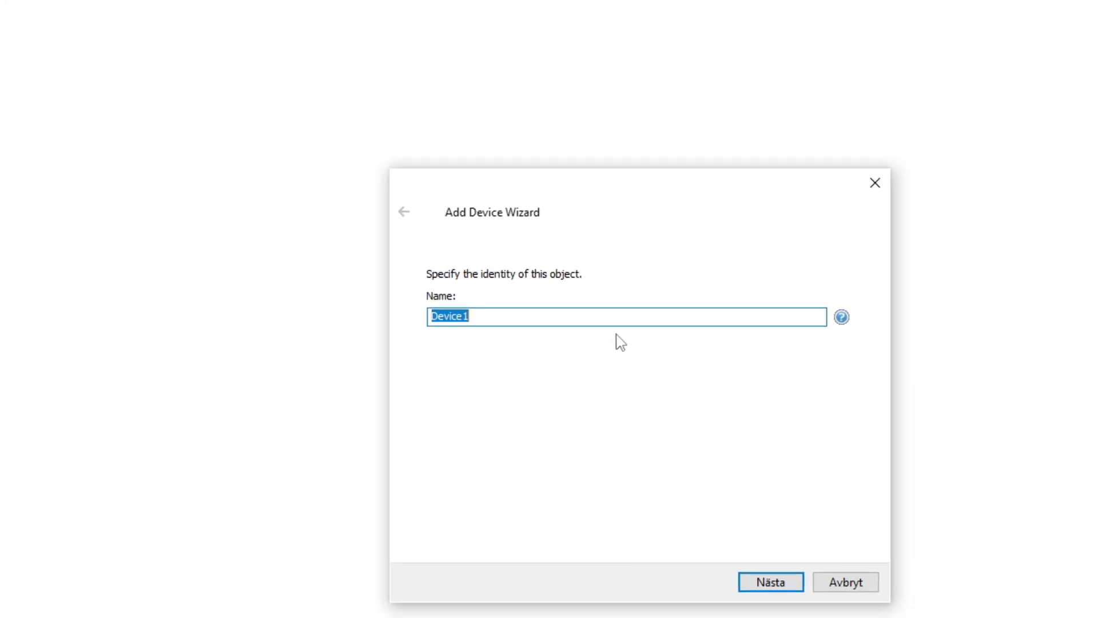
click(763, 583)
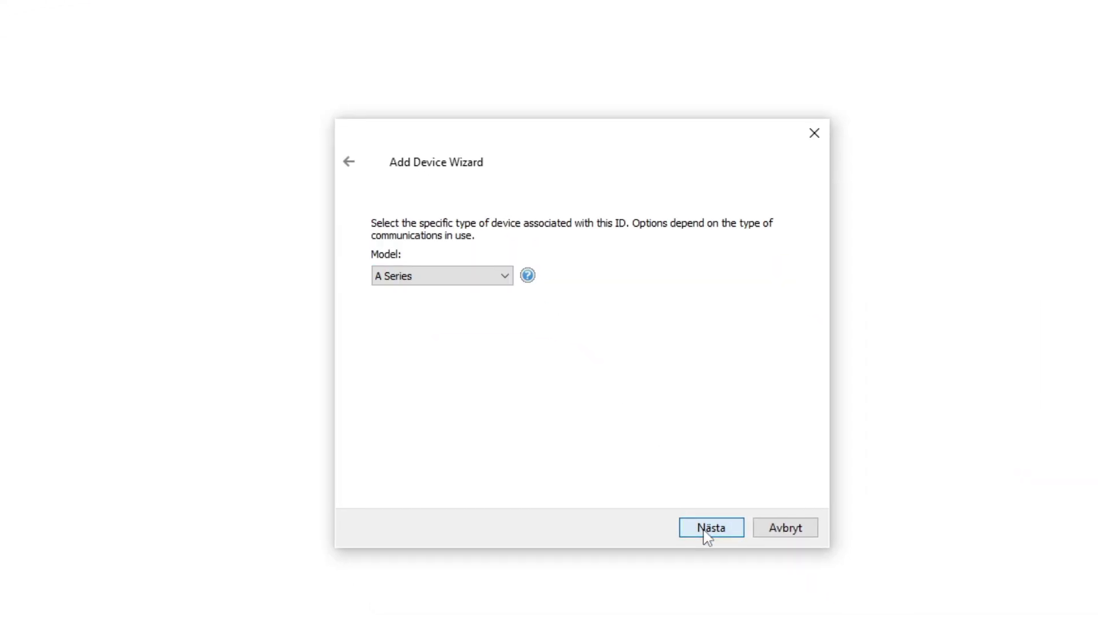
click(501, 277)
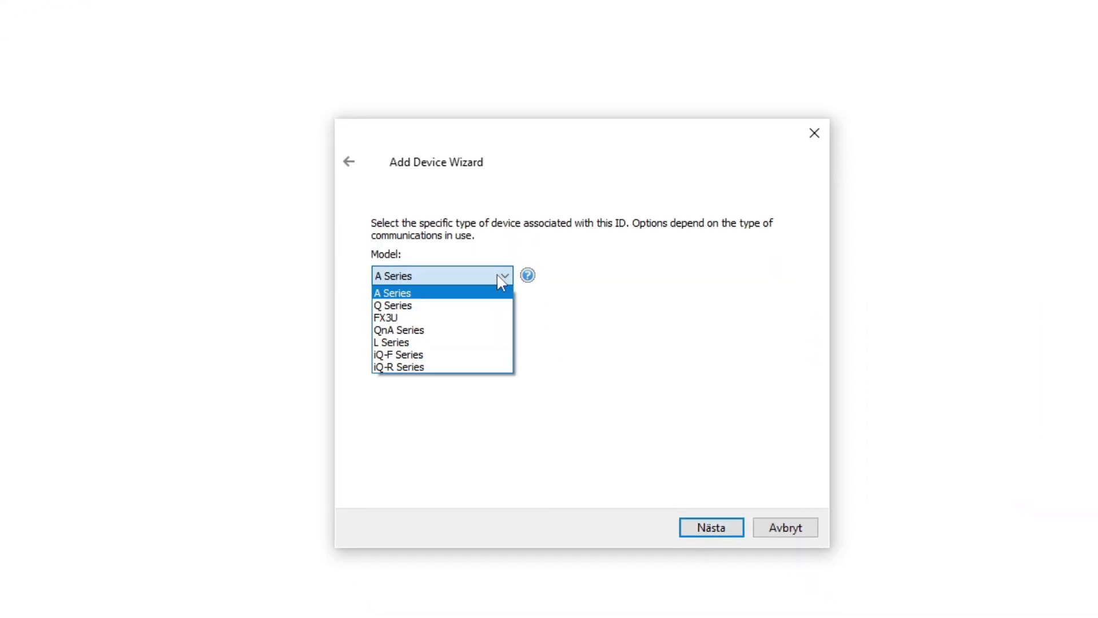
click(446, 318)
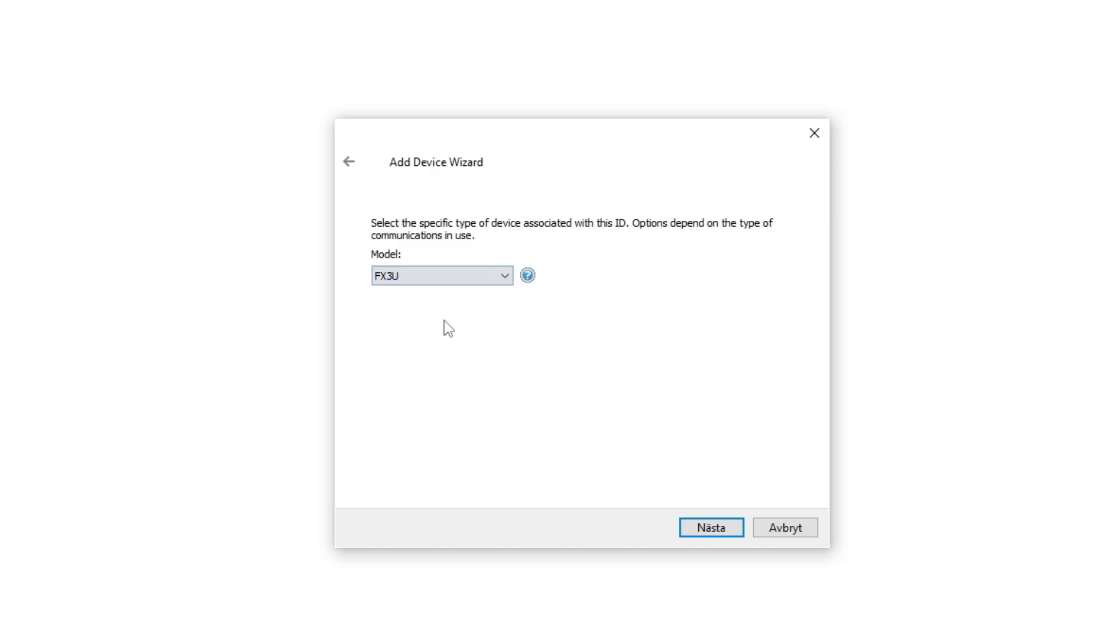
click(710, 525)
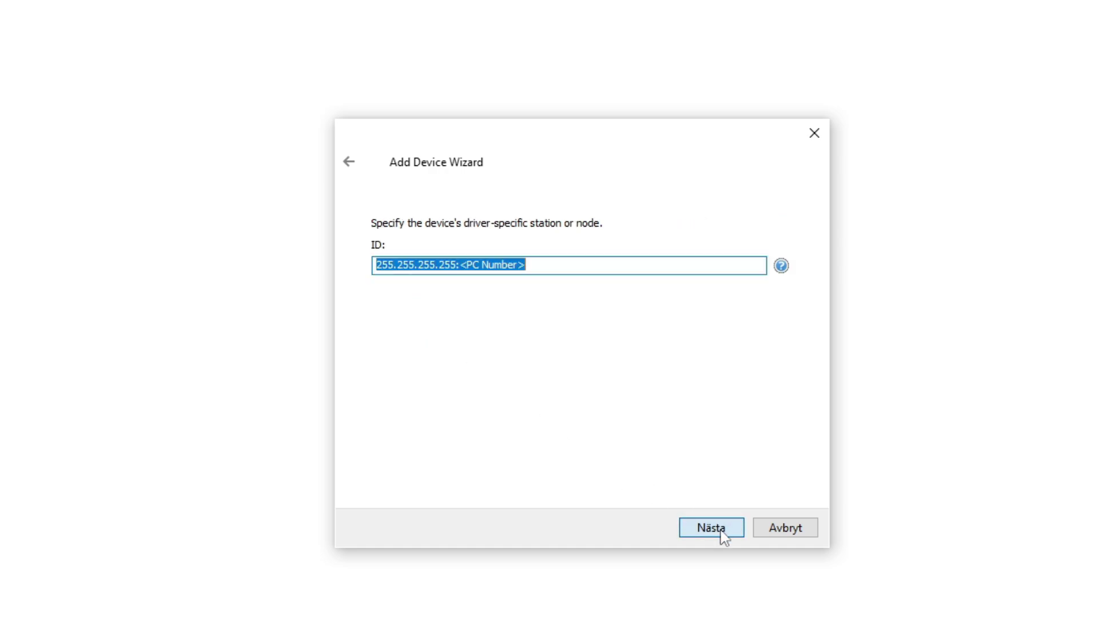
Step: Enter the device ID 192.168.0.120:255
click(538, 267)
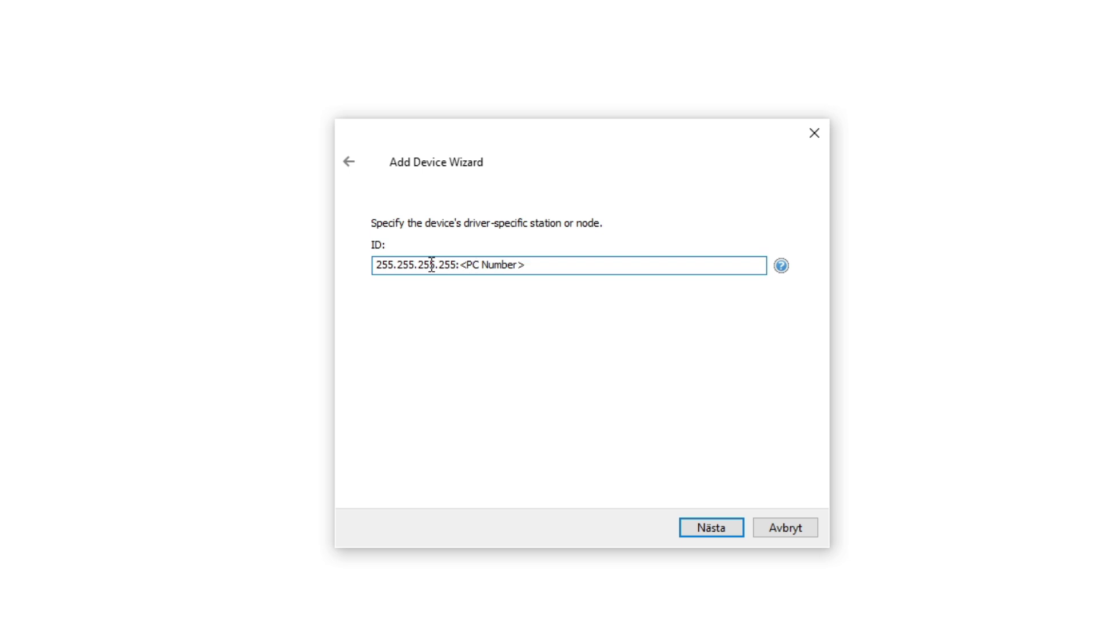
double_click(387, 265)
text(192)
double_click(412, 265)
text(1)
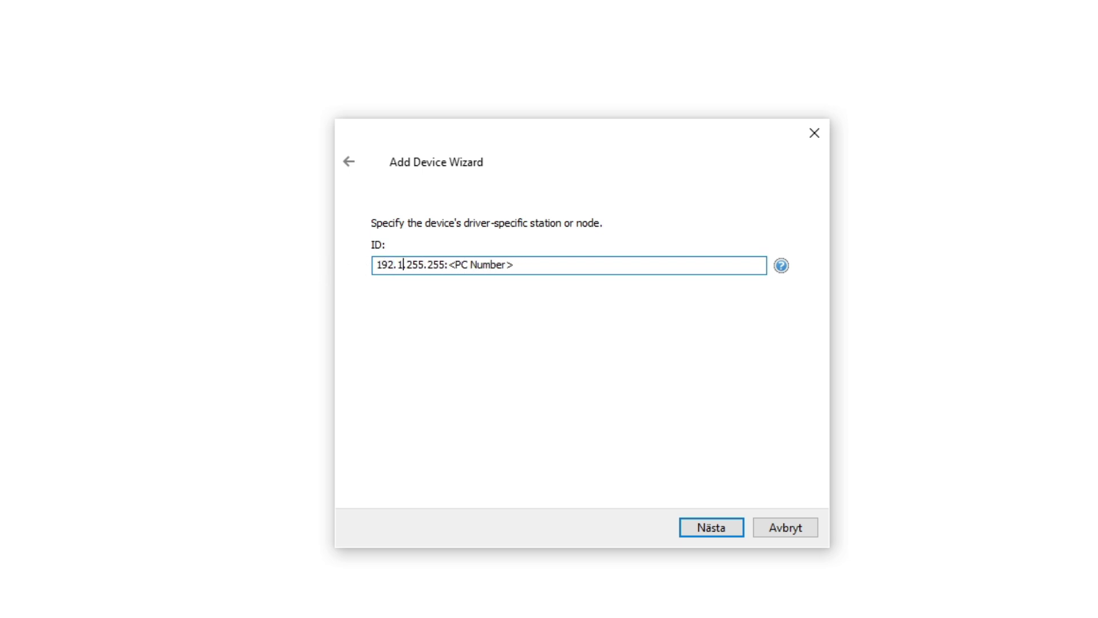
text(68.)
double_click(433, 264)
text(0)
double_click(439, 265)
text(120)
click(525, 267)
drag(525, 267, 455, 273)
text(255)
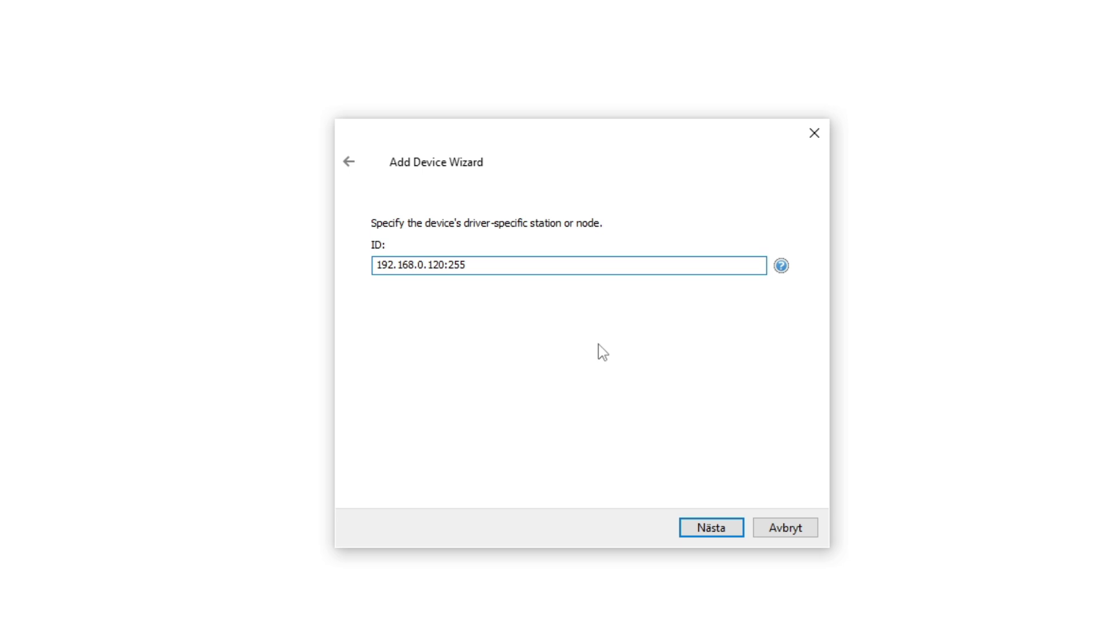
Step: Keep default scan, timeout and word order settings, and set IP Protocol to TCP/IP on port 5001
click(720, 537)
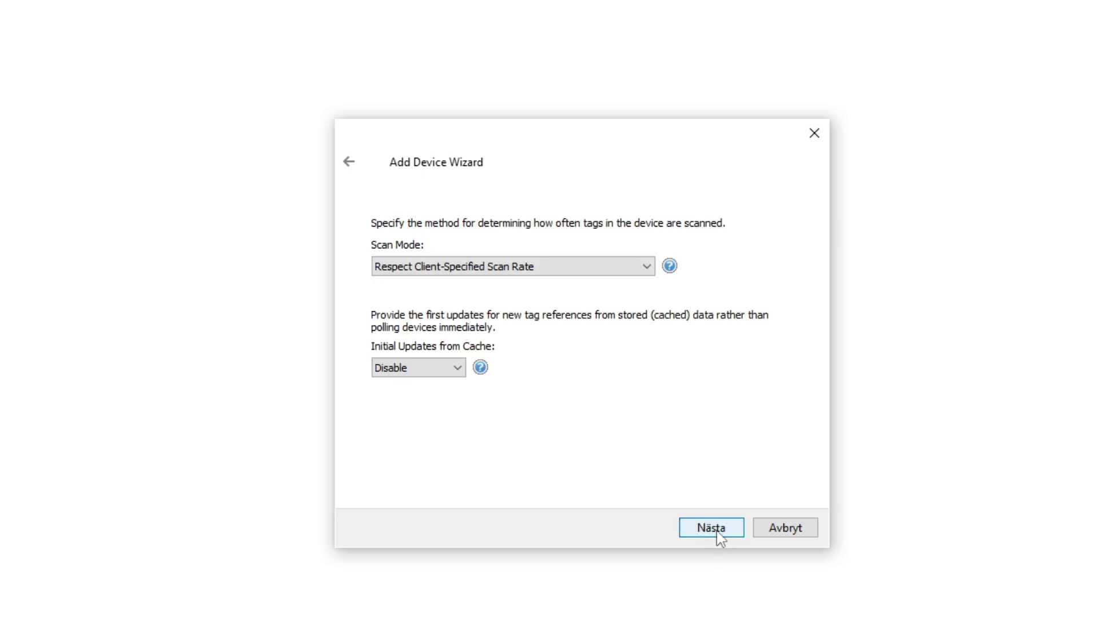
click(716, 530)
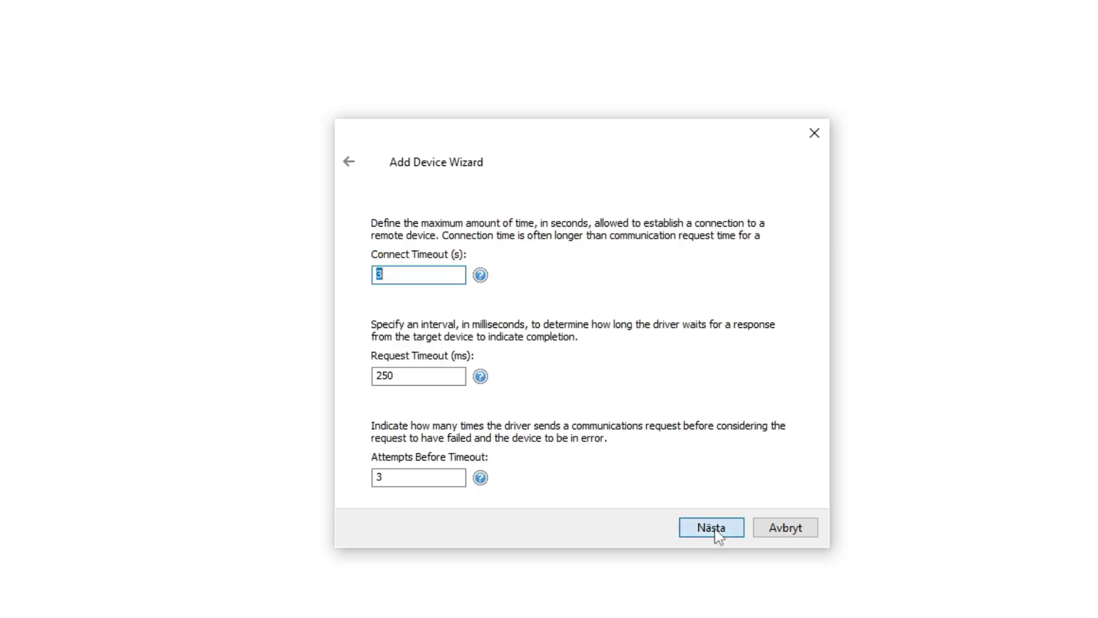
click(719, 537)
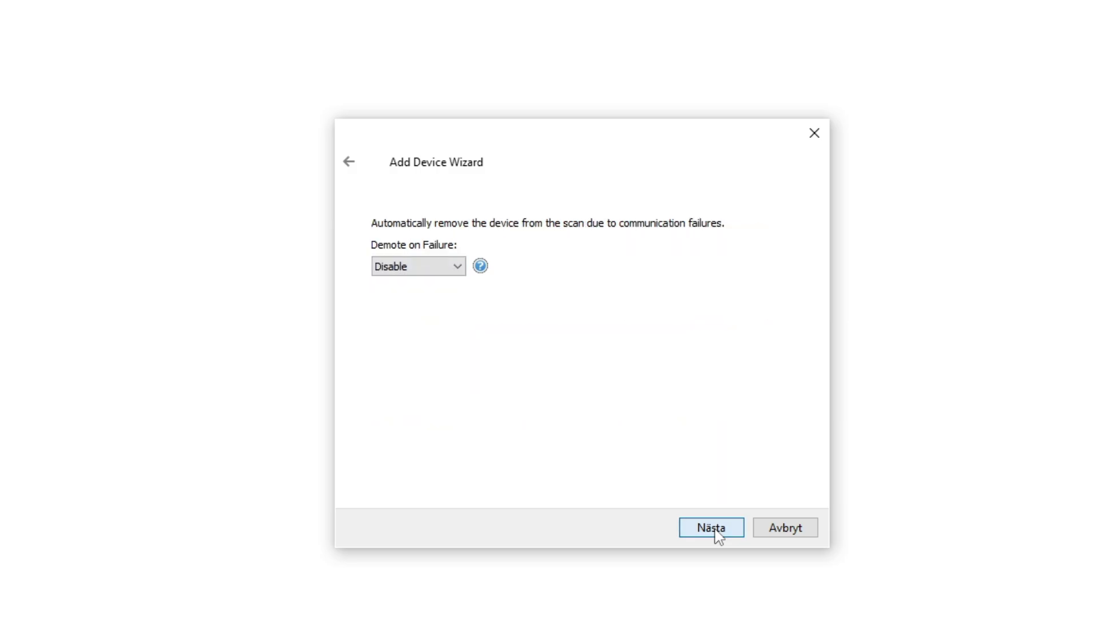
click(715, 531)
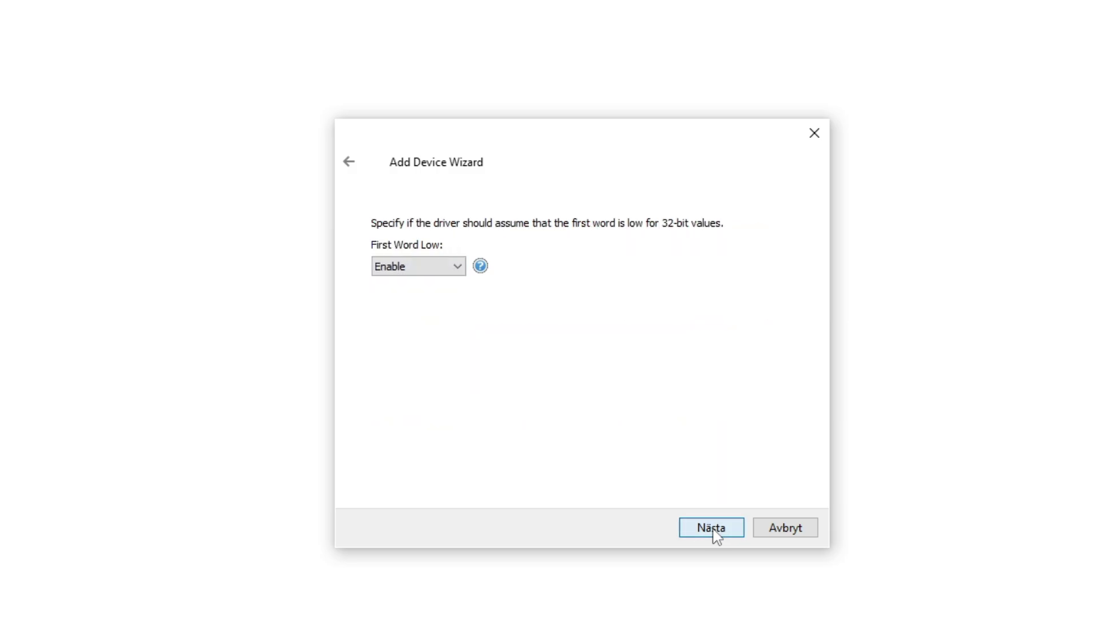
click(715, 530)
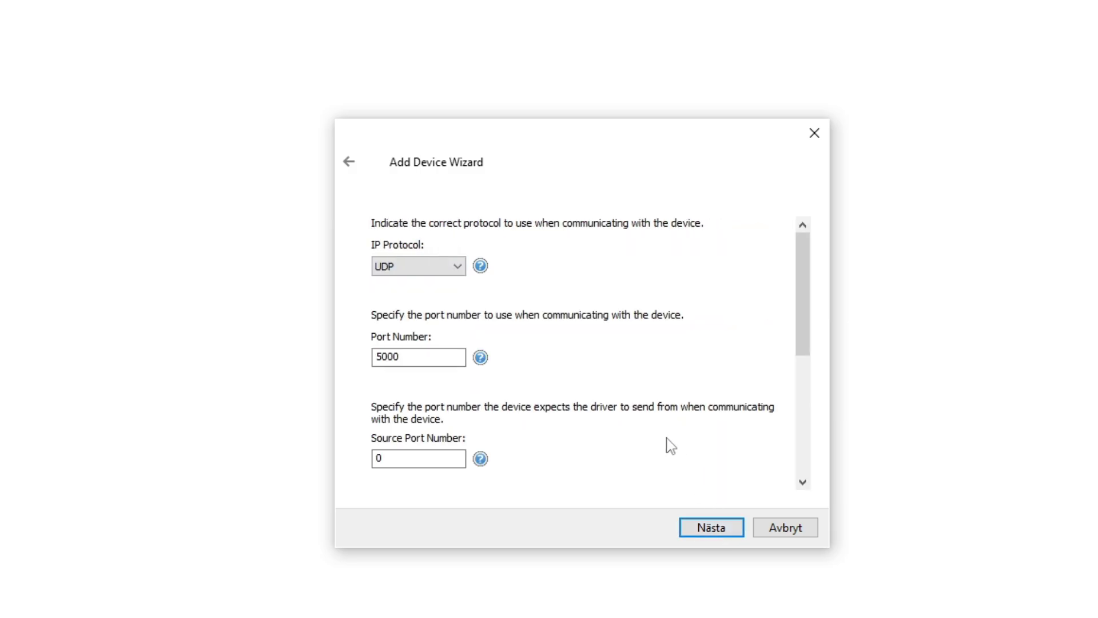
click(405, 269)
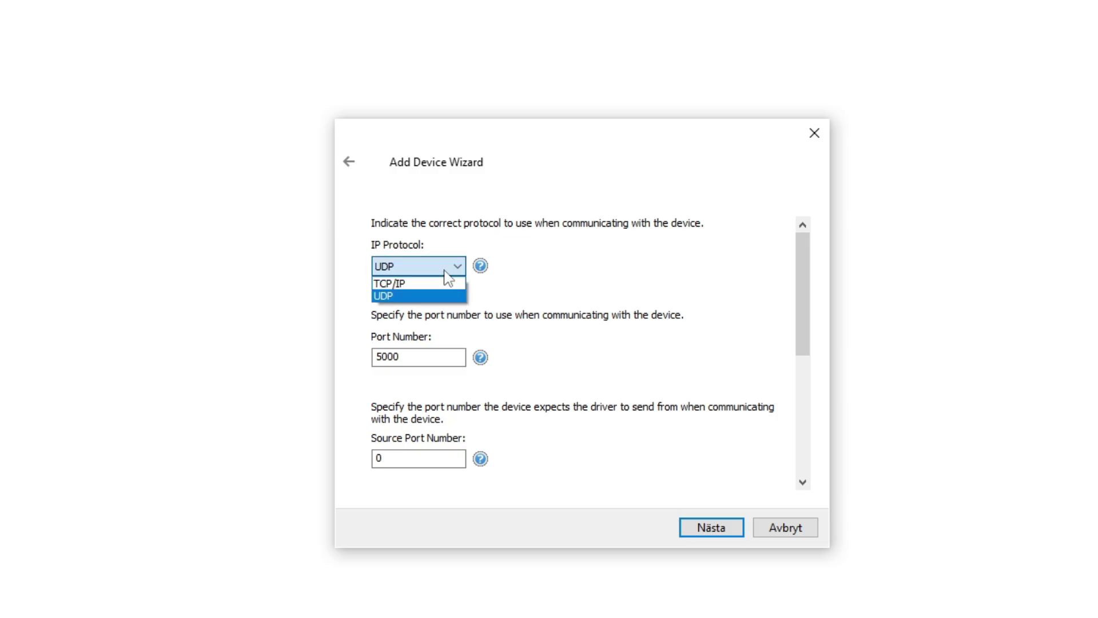
click(400, 284)
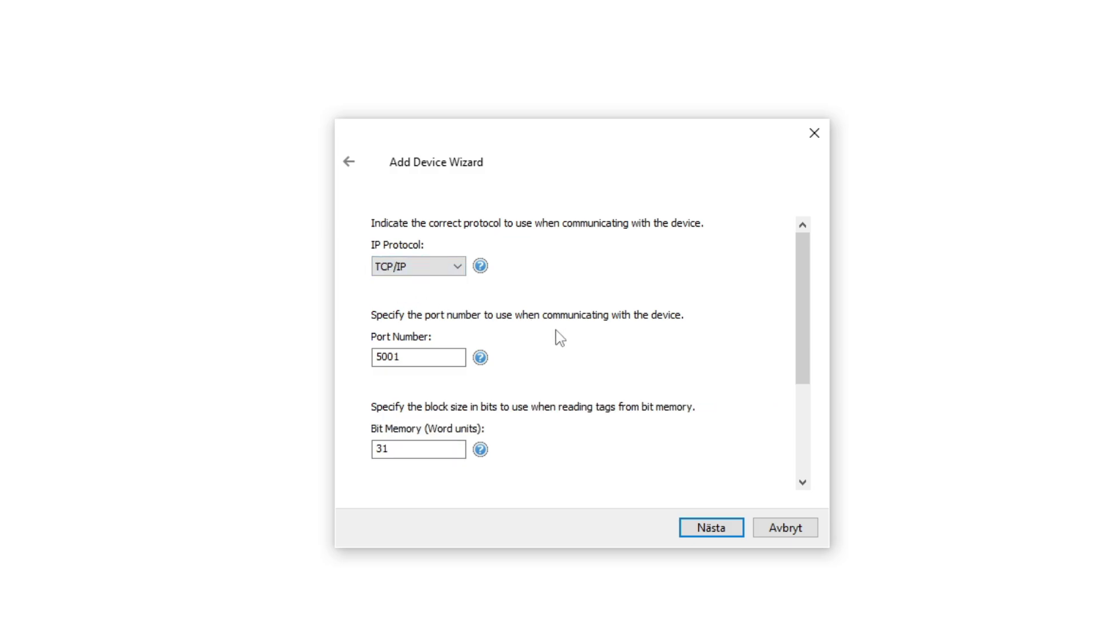
click(406, 358)
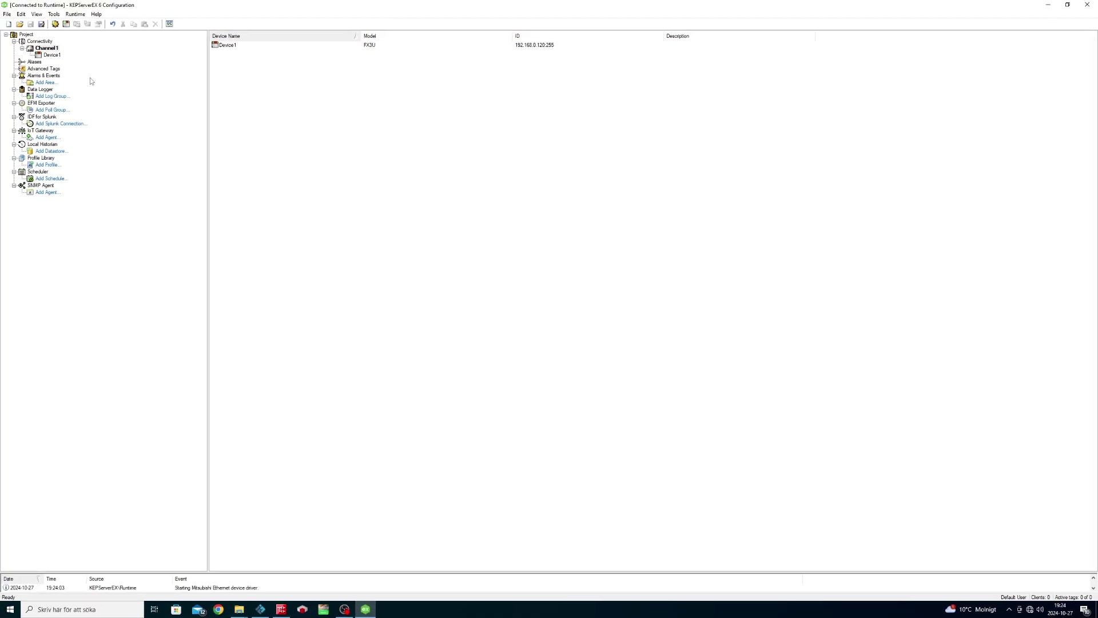
Step: Create a Device1 tag named Sensor A at address M0
double_click(52, 55)
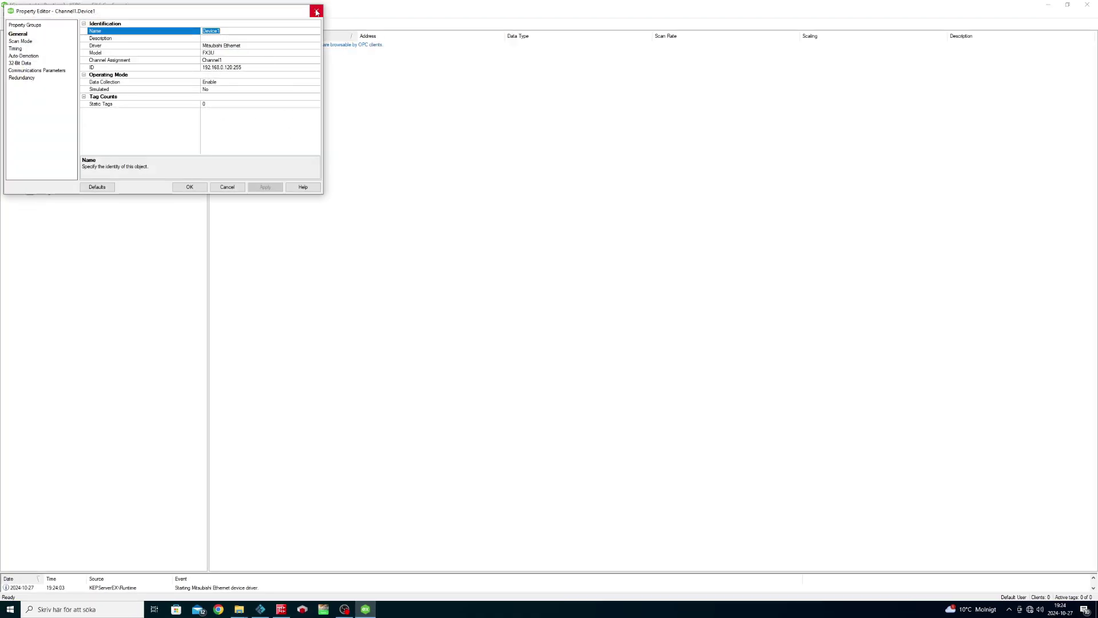
click(317, 11)
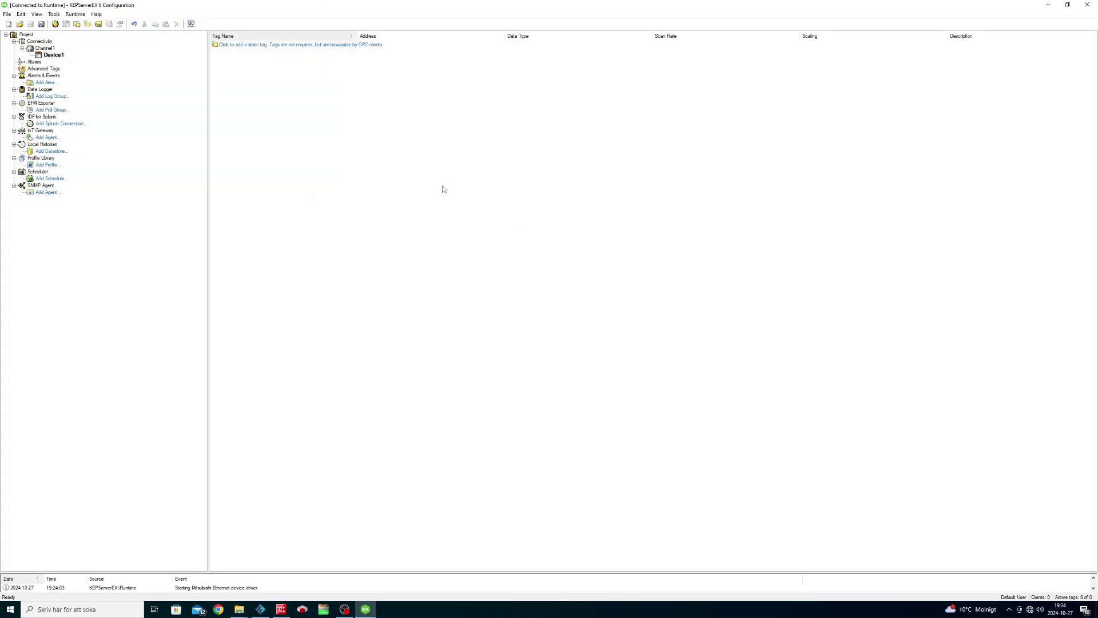
right_click(406, 151)
click(429, 155)
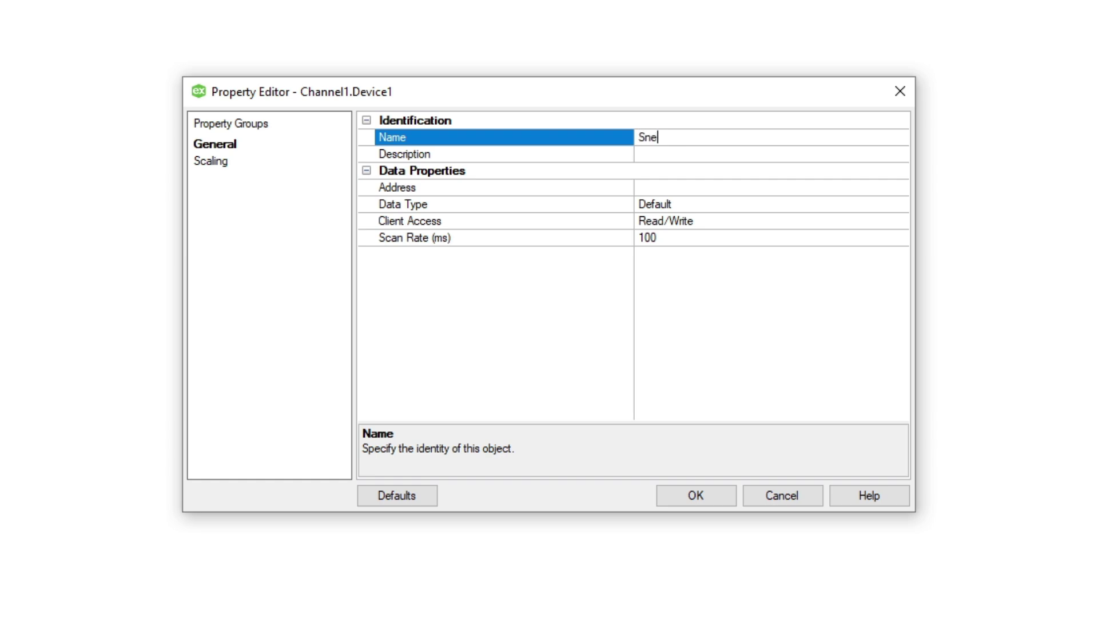
click(878, 187)
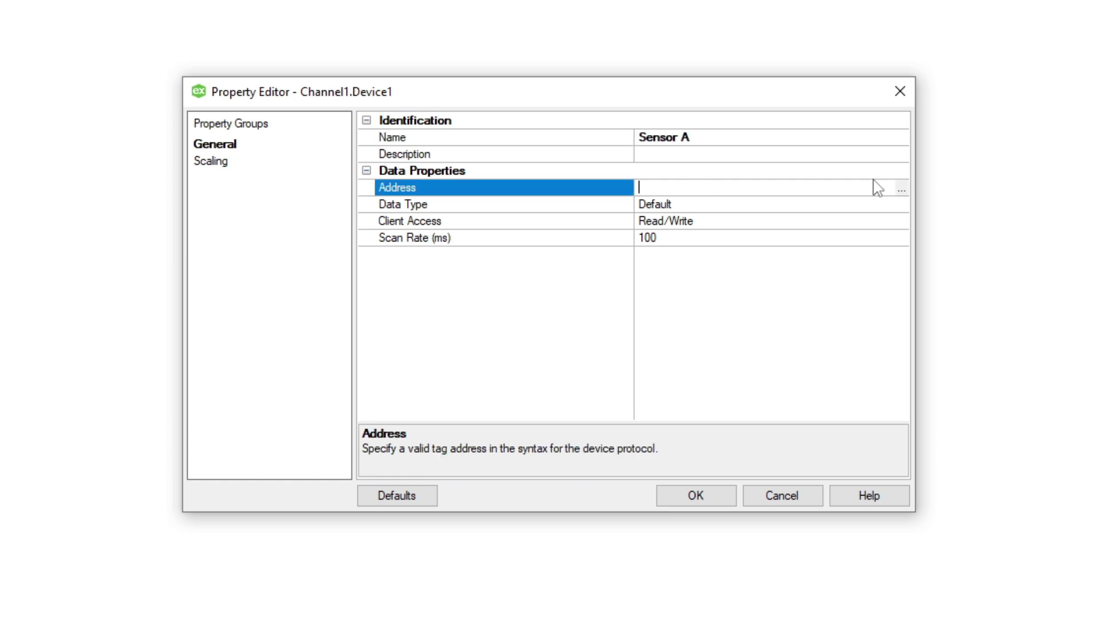
click(901, 190)
key(Escape)
text(M0)
click(694, 499)
Step: Add the Sensor B tag at address M1 and start a new Conveyor tag
click(385, 76)
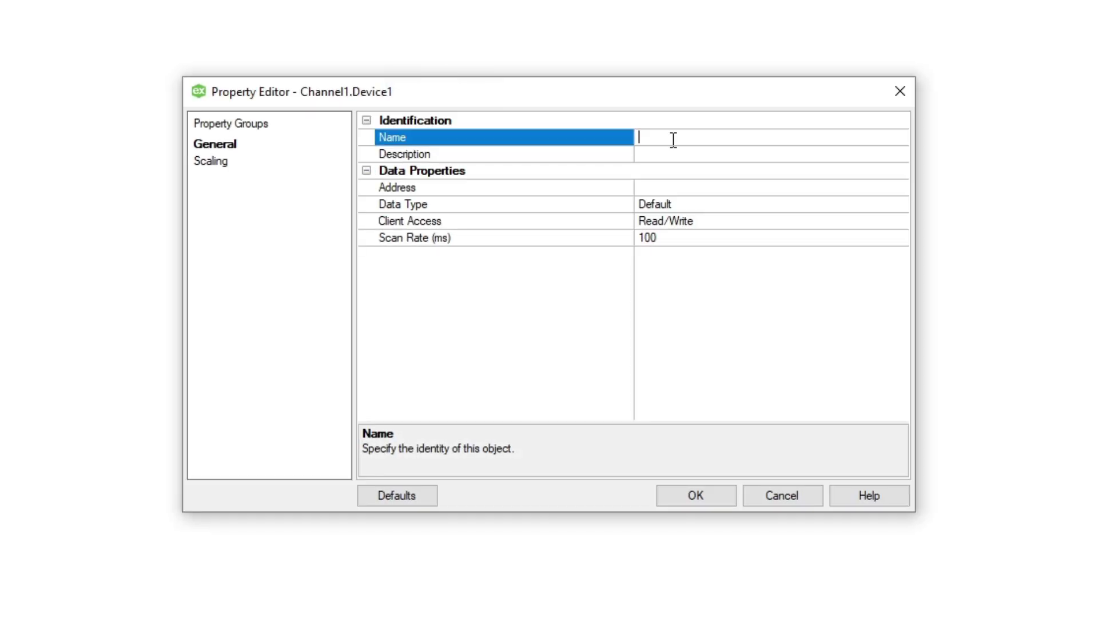
click(684, 191)
text(M1)
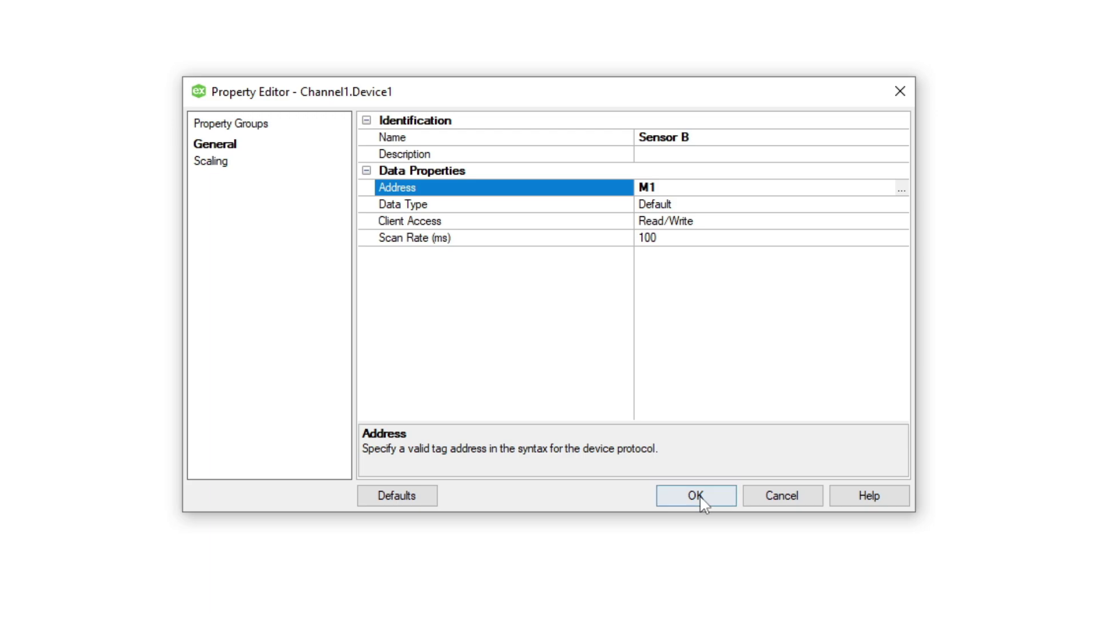
click(699, 498)
right_click(506, 143)
click(549, 148)
text(Conveyor)
click(680, 188)
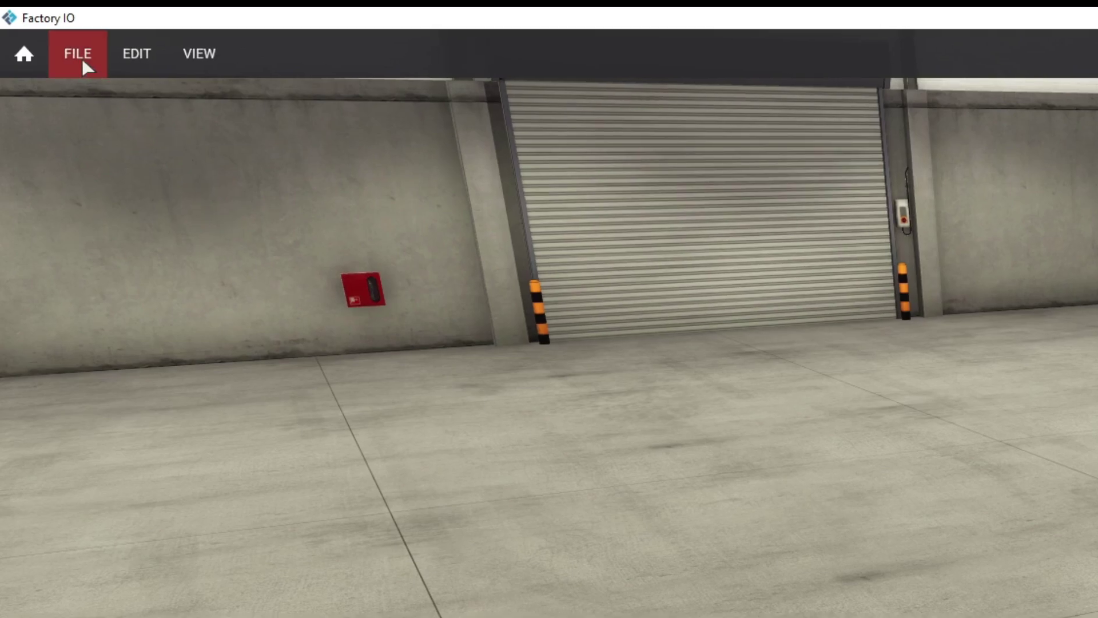
Step: Switch Factory IO's driver to OPC Client DA/UA
click(83, 62)
click(144, 241)
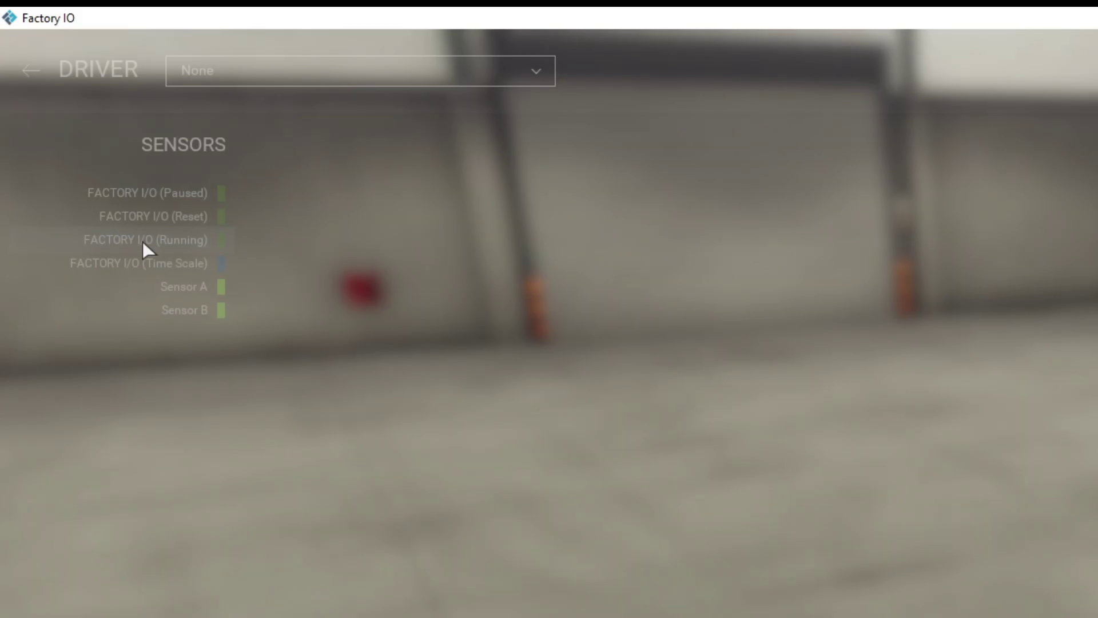
click(539, 77)
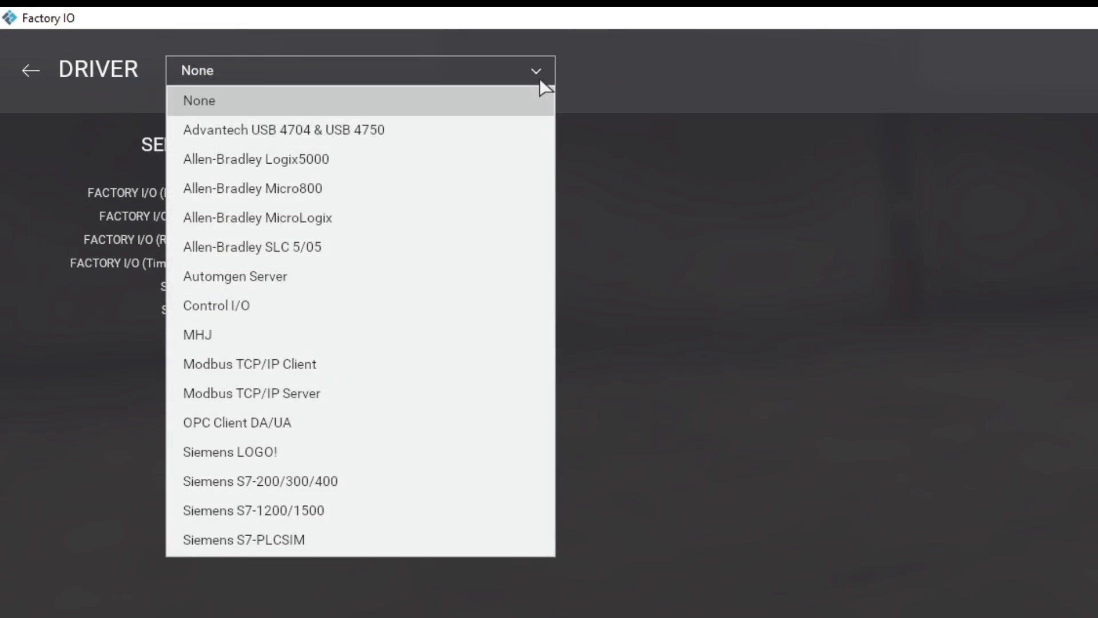
click(347, 423)
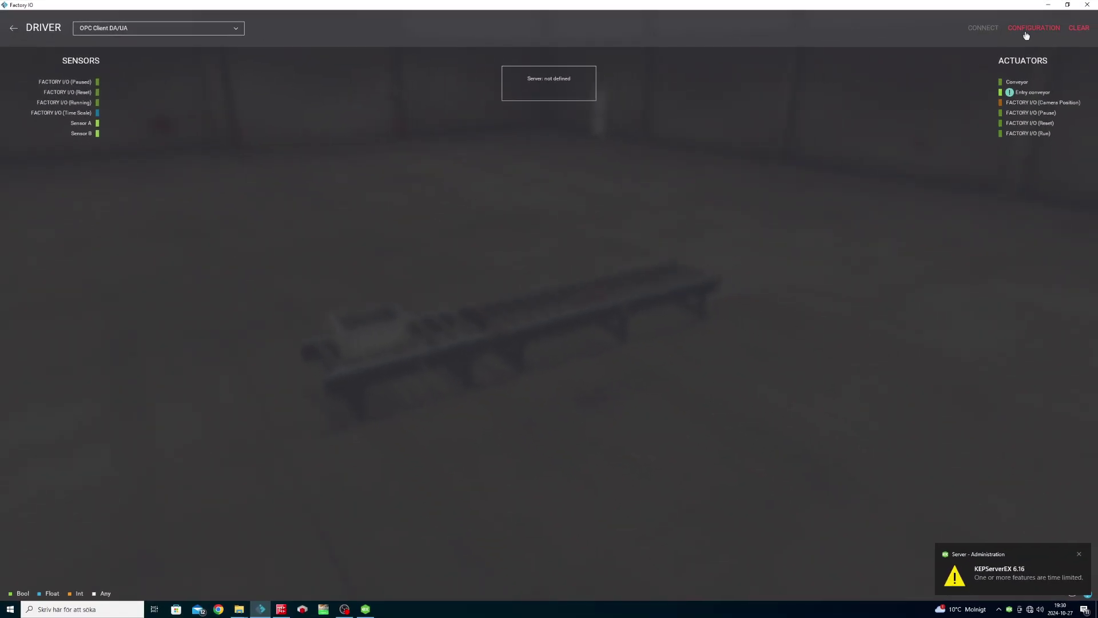
Step: Set the OPC server to Kepware.KEPServerEX.V6 and browse its available tags
click(1026, 32)
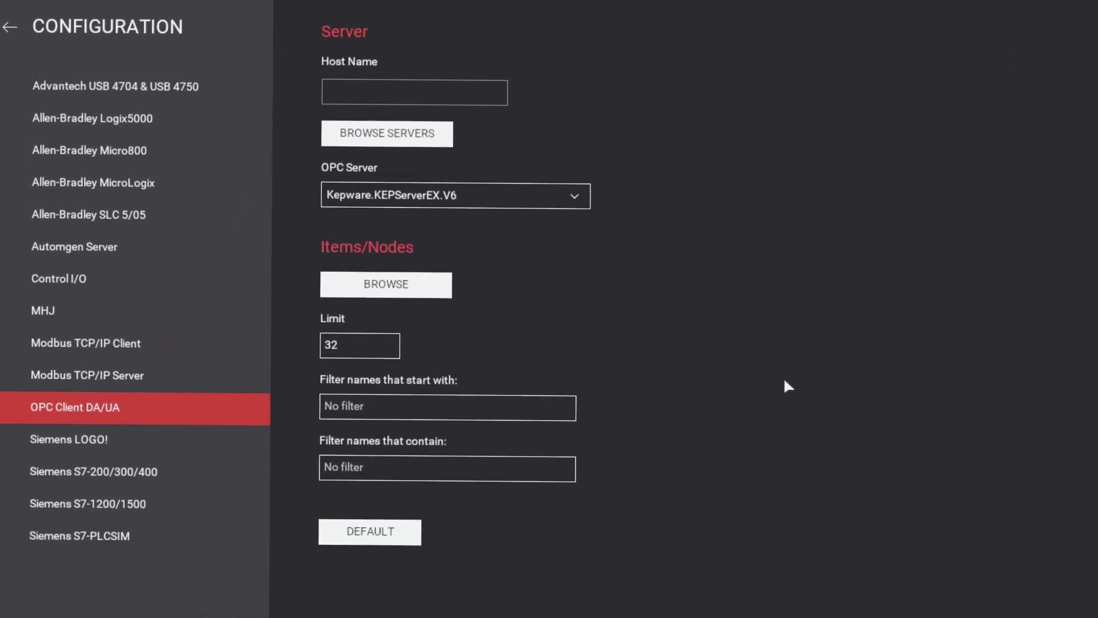
click(581, 195)
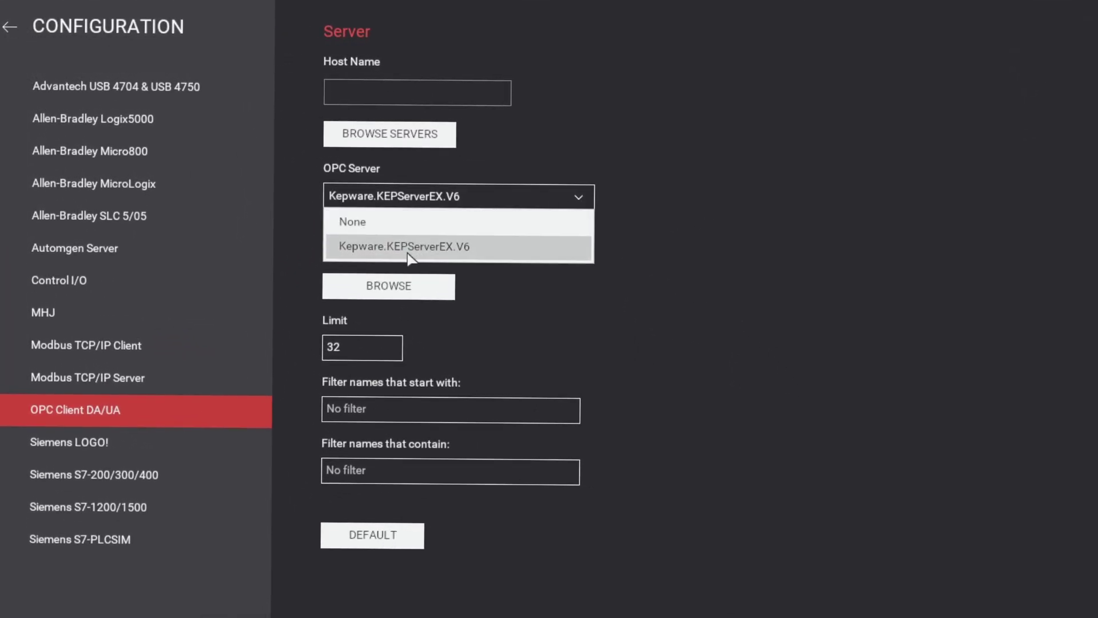
click(408, 253)
click(395, 286)
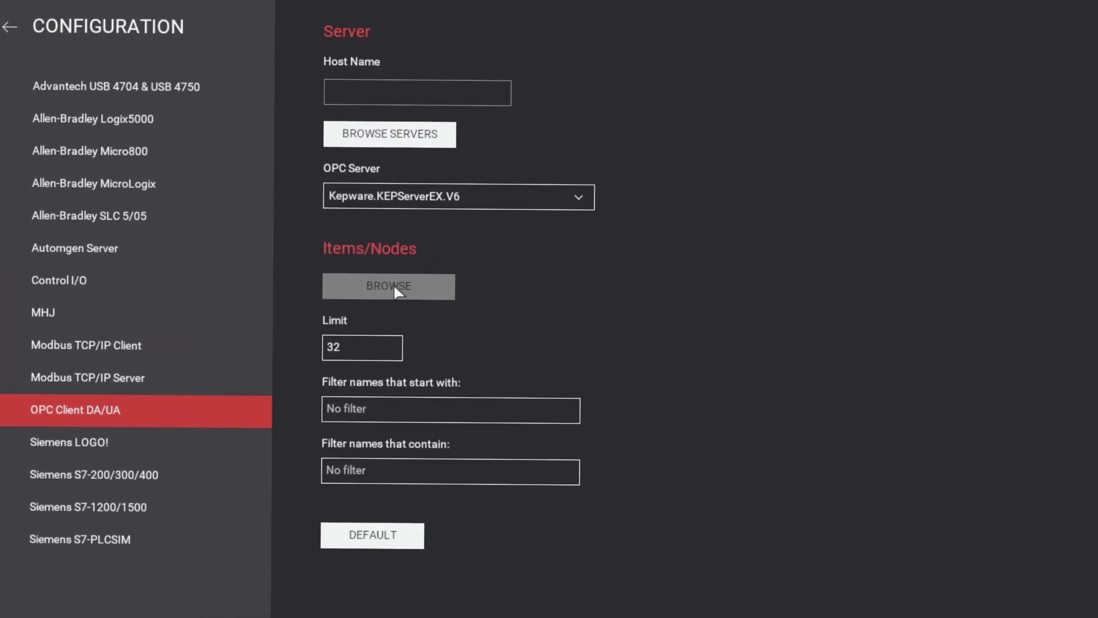
Step: Map Sensor A, Sensor B and the Conveyor actuator to their Kepware tags, then go back to the scene
click(7, 27)
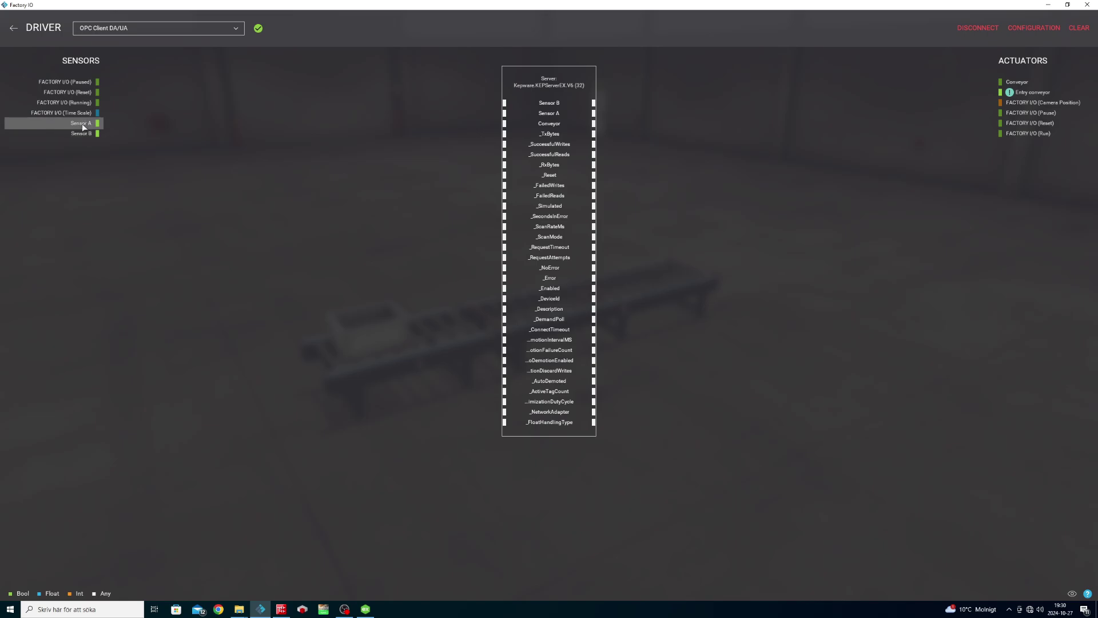
drag(82, 127, 490, 114)
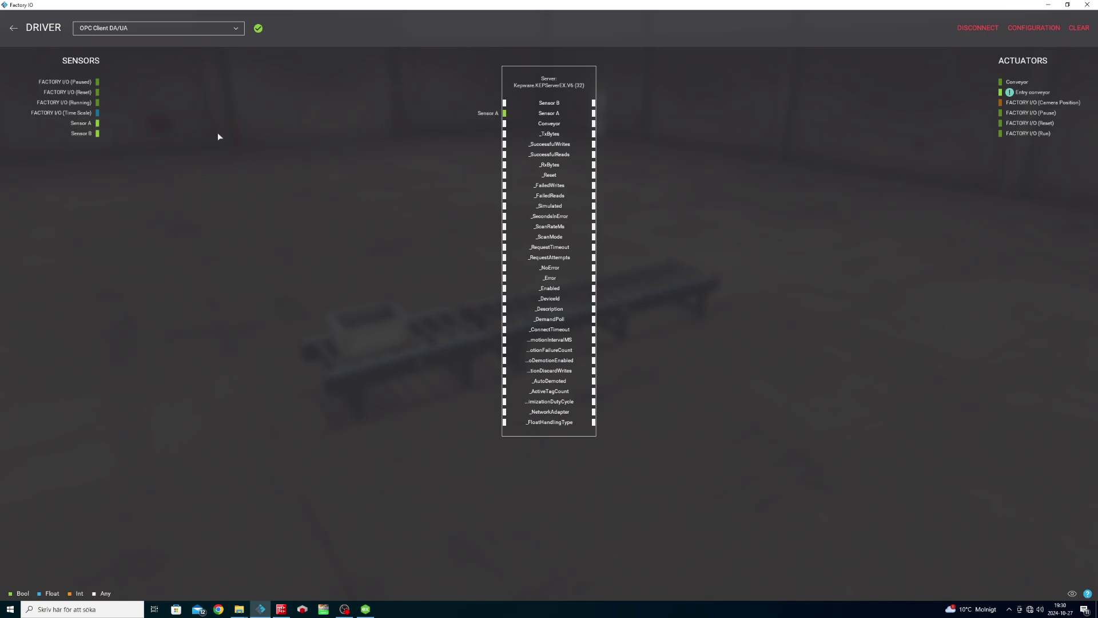
drag(81, 133, 491, 107)
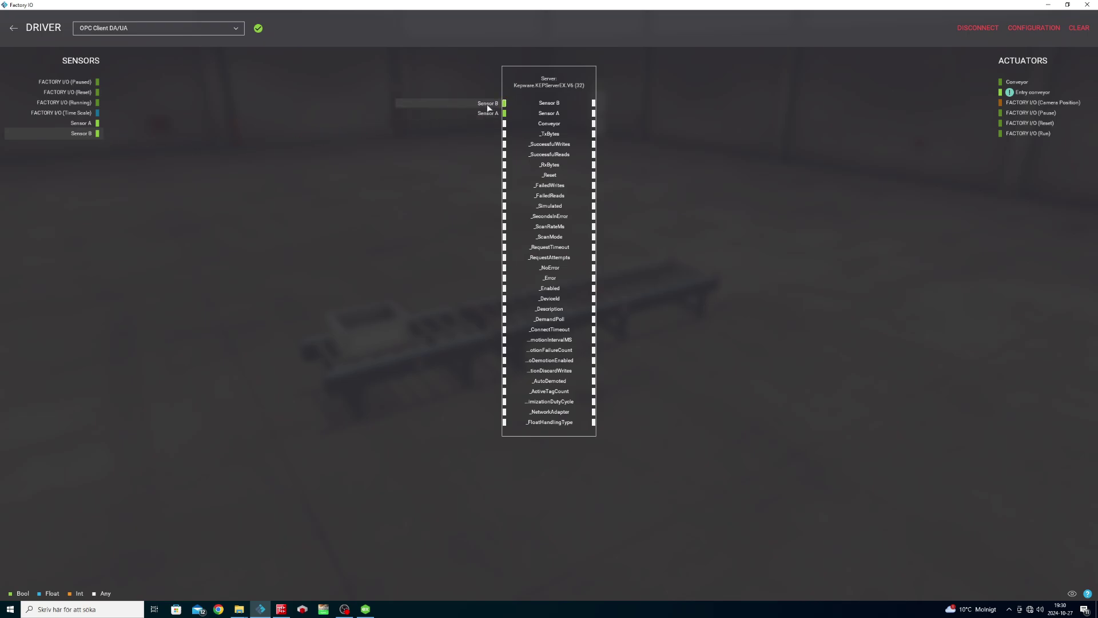
drag(1017, 82, 620, 125)
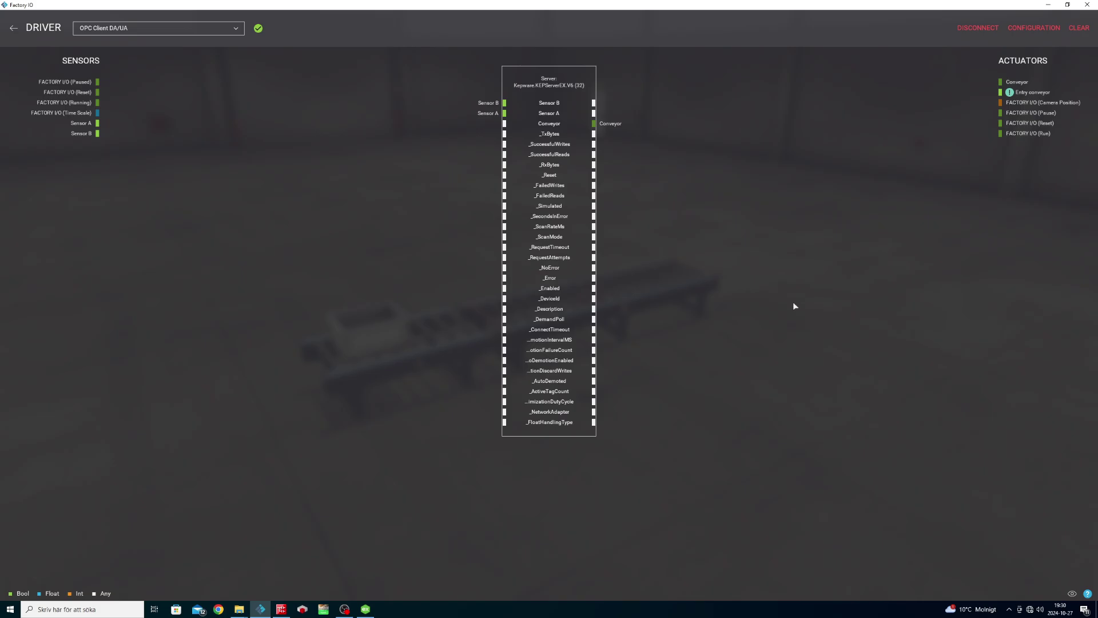
click(12, 28)
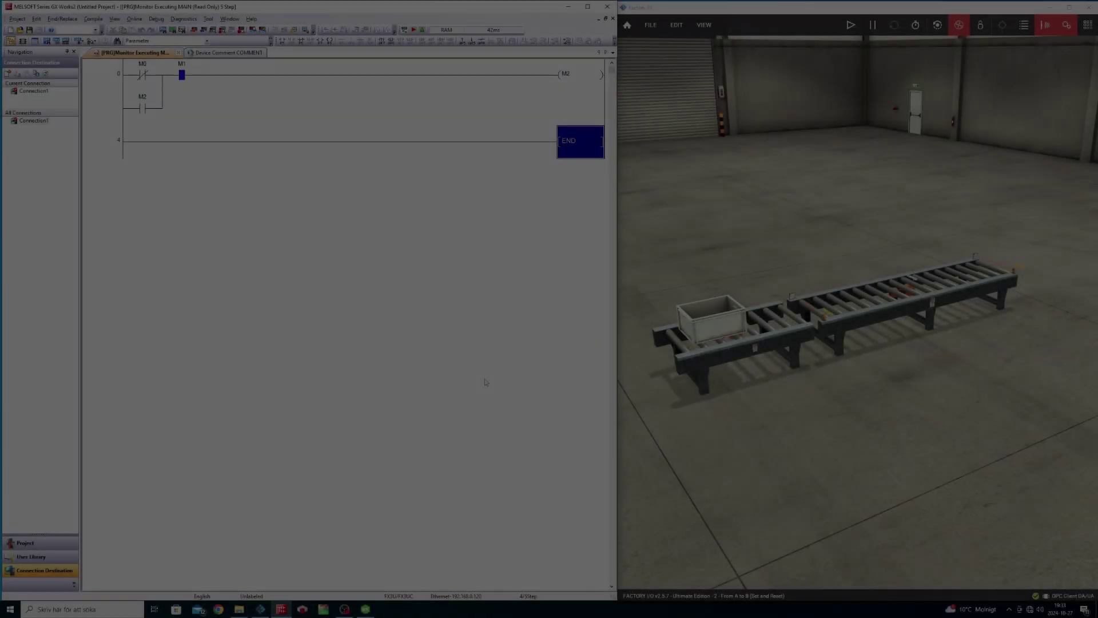
Step: Run the Factory IO simulation and lift the arriving box off the conveyor's far end onto the floor
click(840, 441)
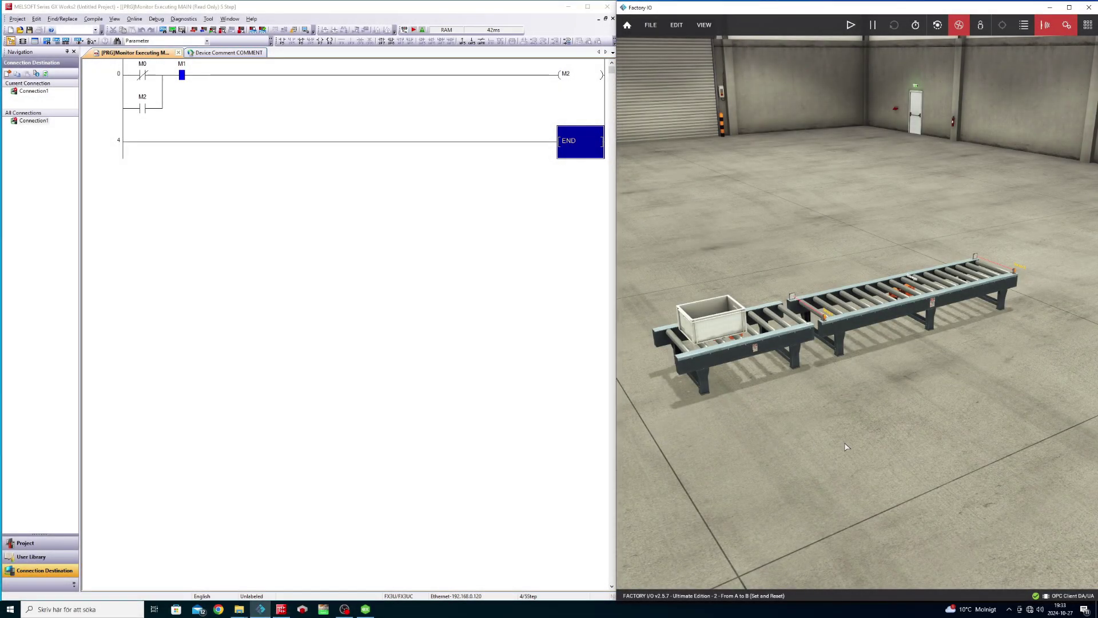
click(851, 24)
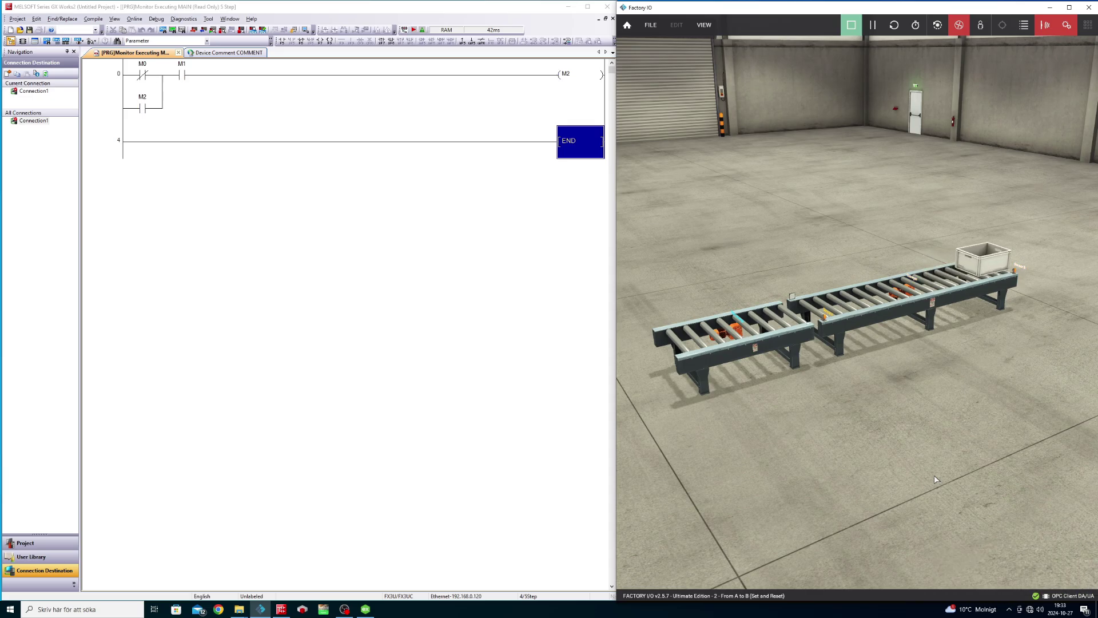
drag(980, 269, 1007, 247)
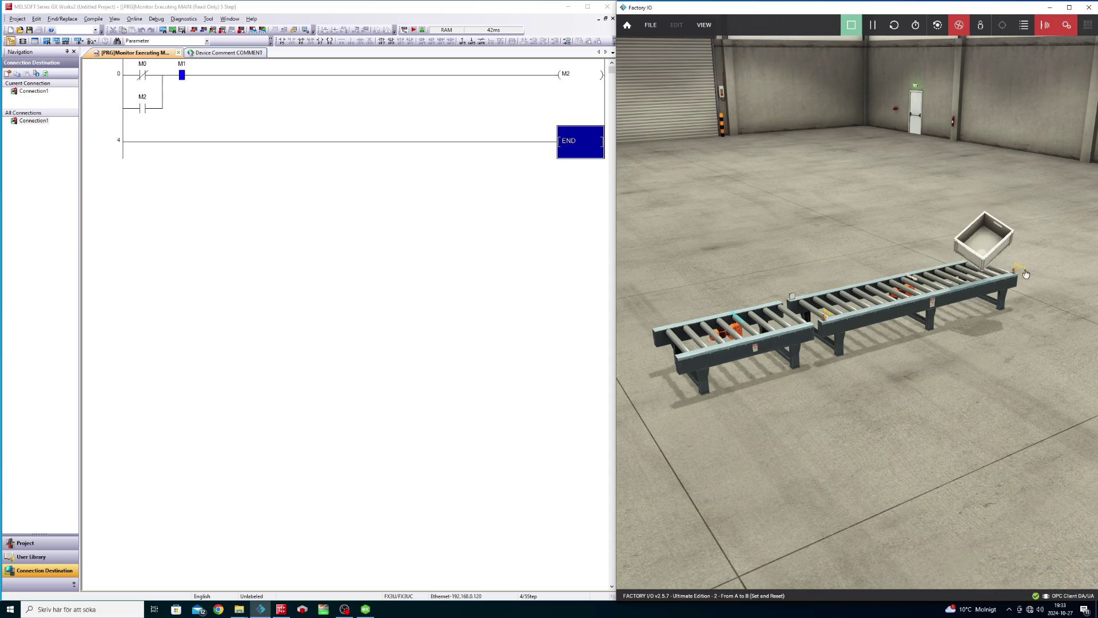